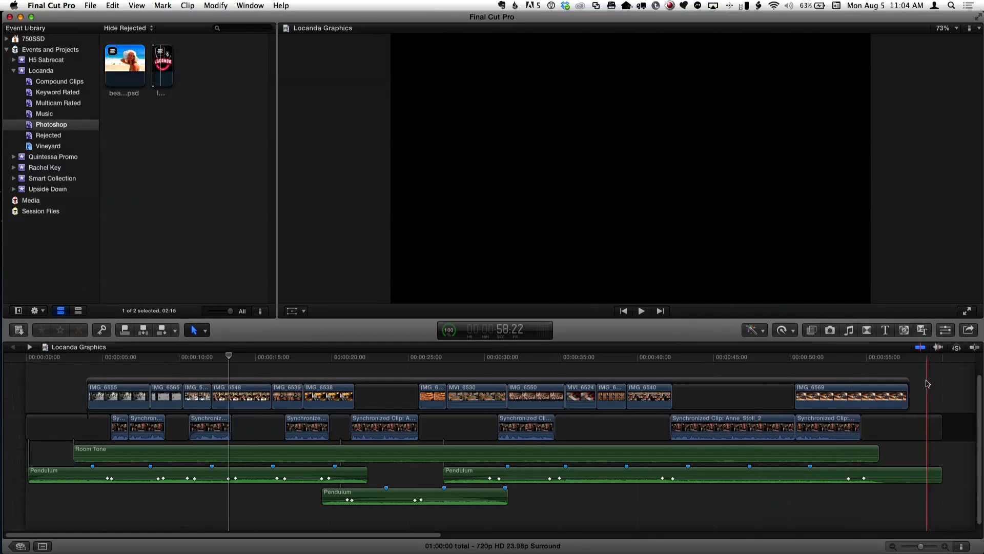
Move the playhead near the end of the Locanda Graphics project.
click(909, 365)
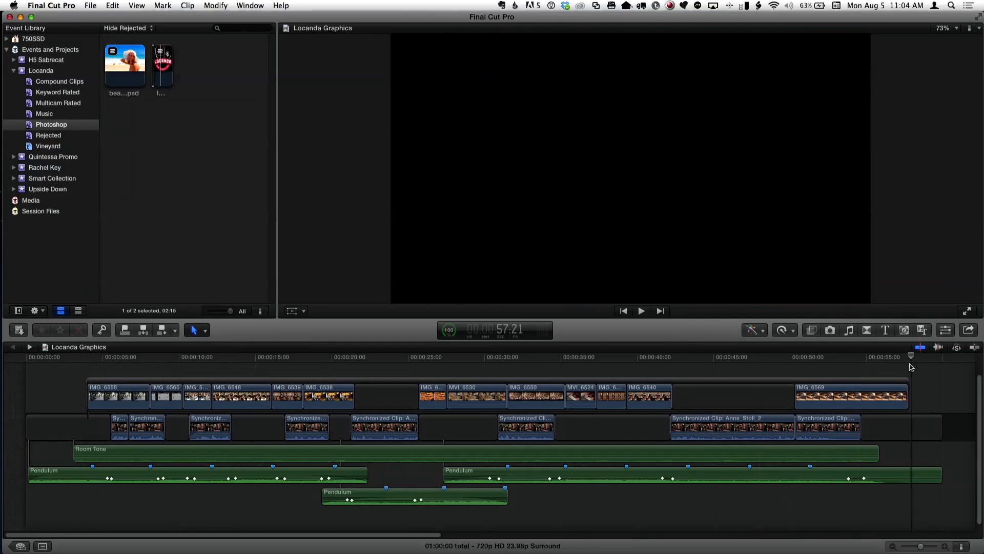
Mark a range at the storyline end, fill it with locanda-logo_final.psd, and zoom in.
drag(912, 367, 908, 360)
key(x)
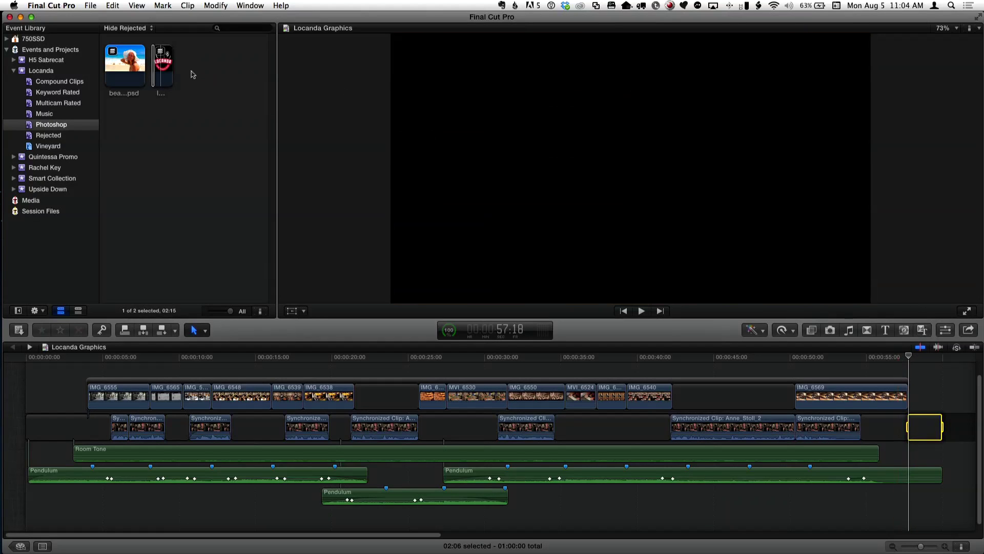
click(154, 78)
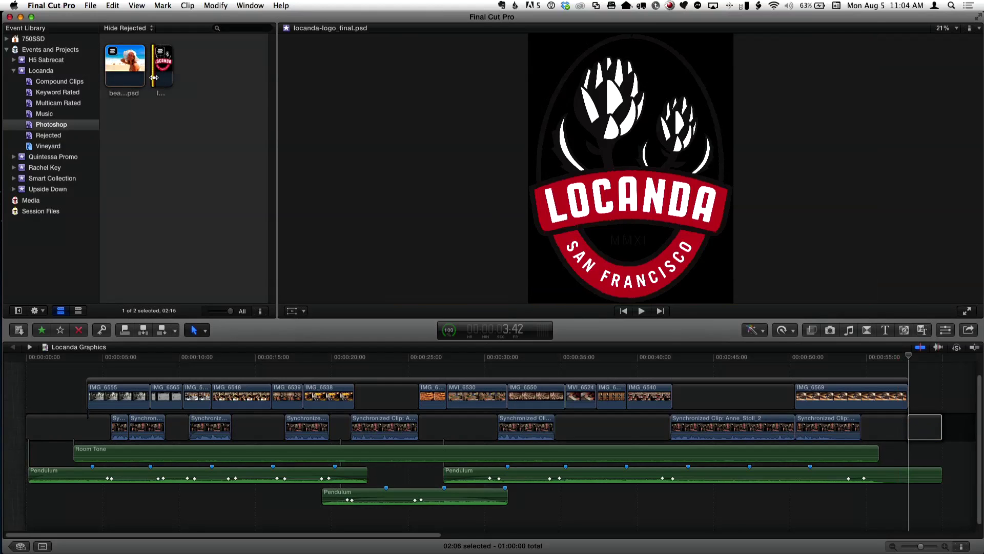
key(d)
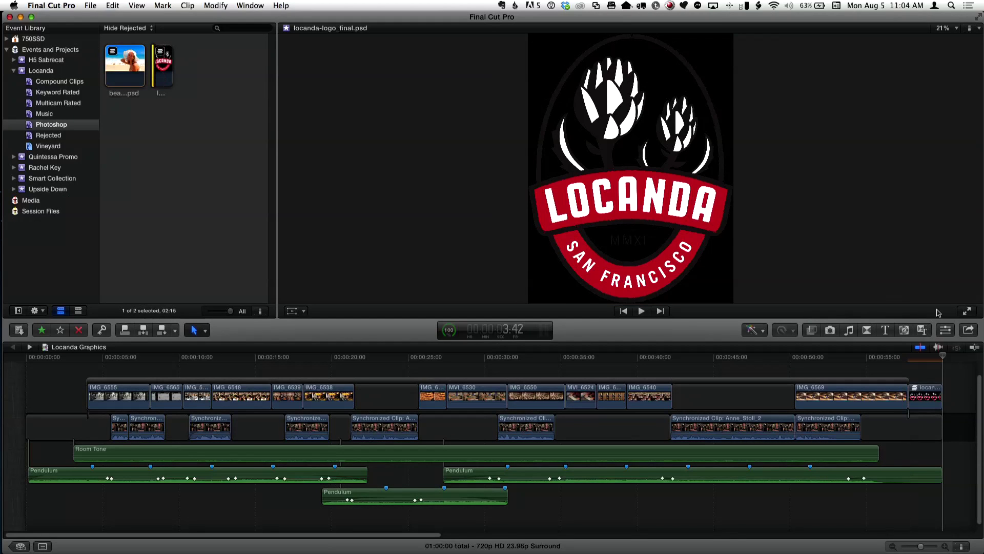
key(super+equal)
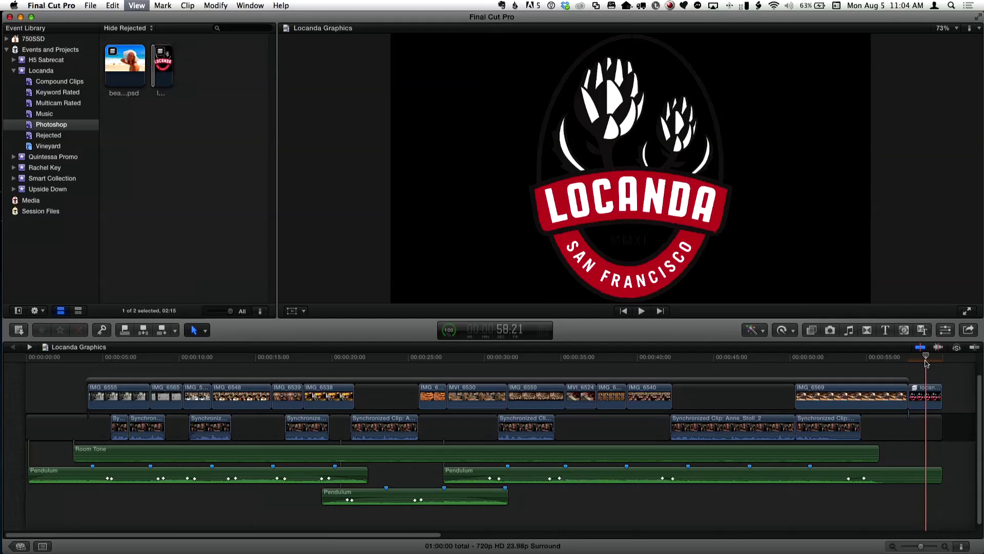
scroll(872, 369, right, 5)
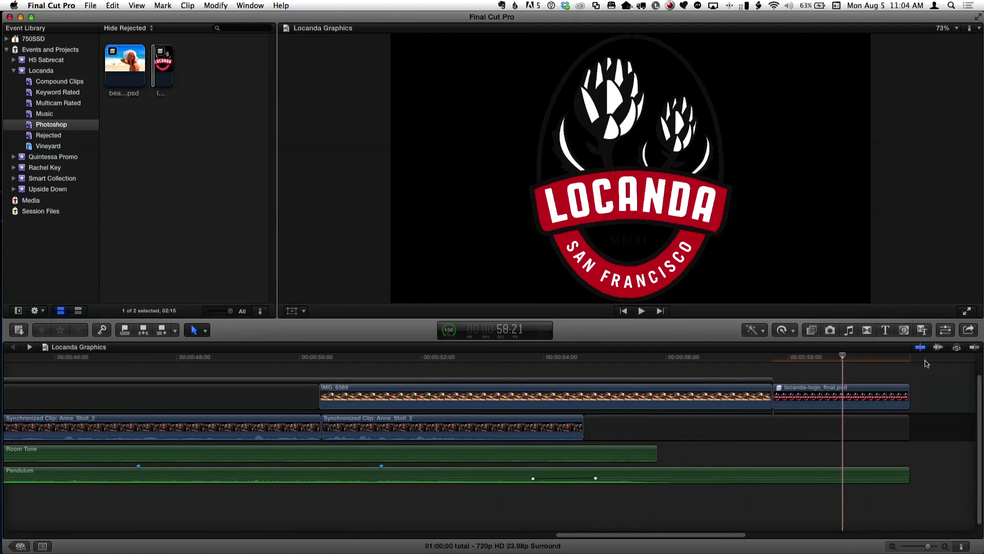
click(785, 382)
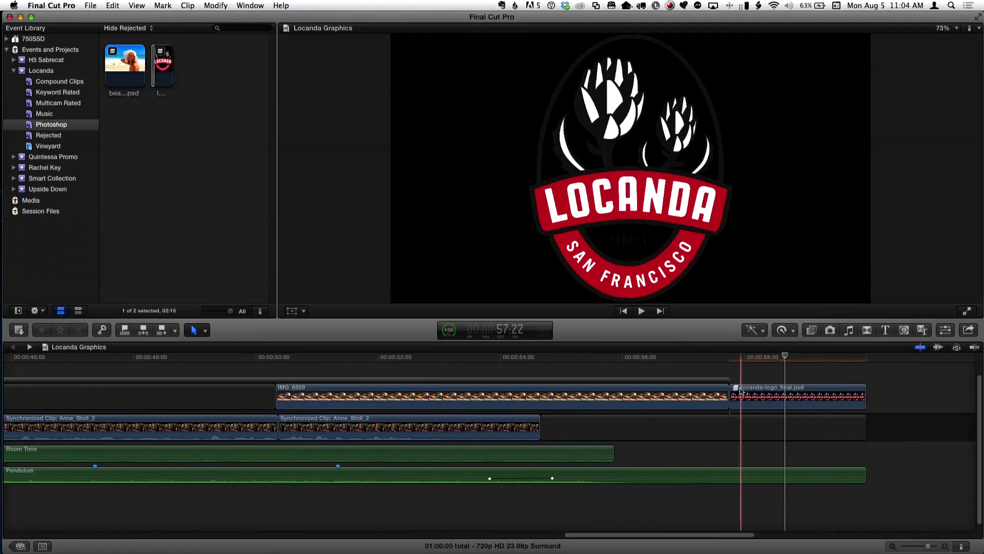
Open the locanda-logo_final.psd clip and scroll through its stacked layer lanes.
double_click(735, 389)
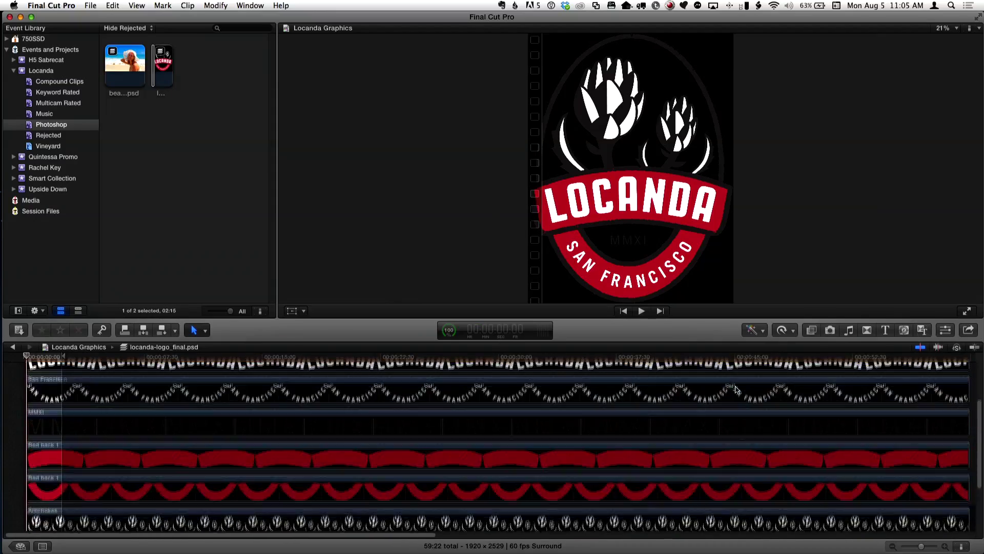
scroll(735, 390, down, 3)
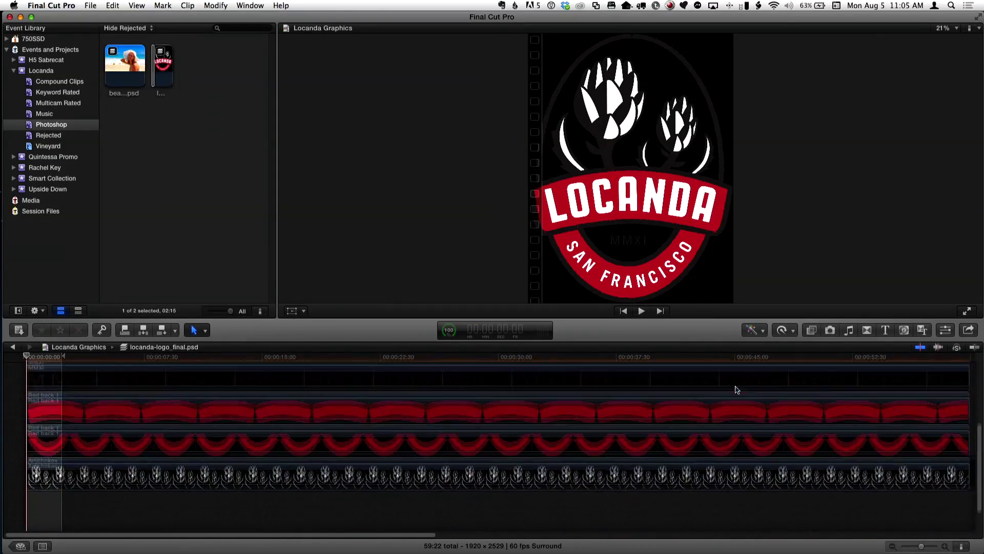
scroll(735, 390, up, 2)
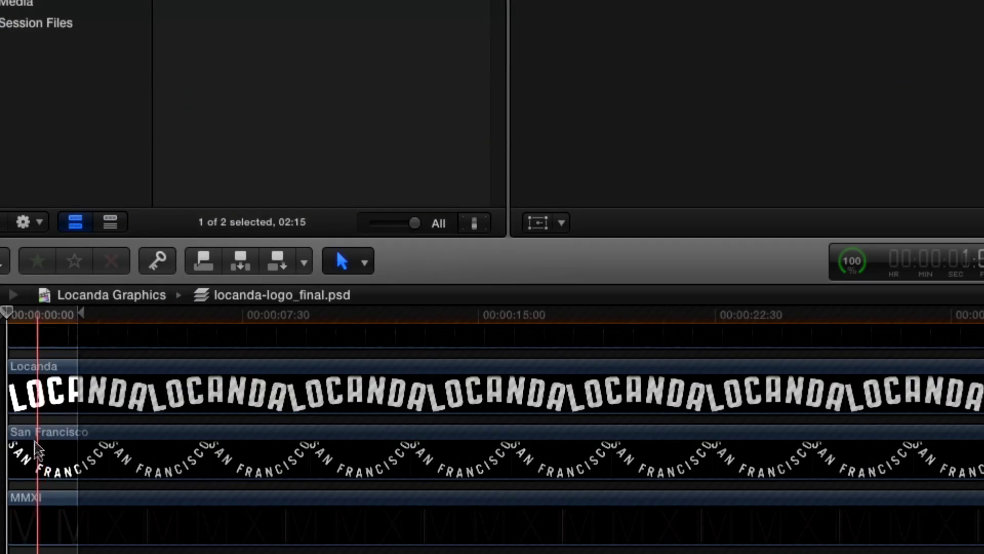
scroll(36, 462, down, 14)
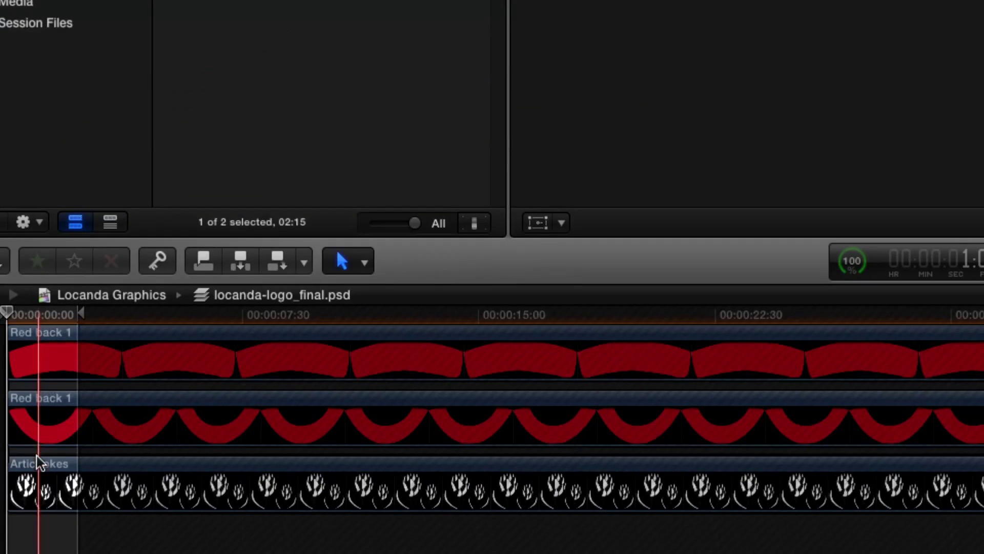
scroll(40, 462, up, 5)
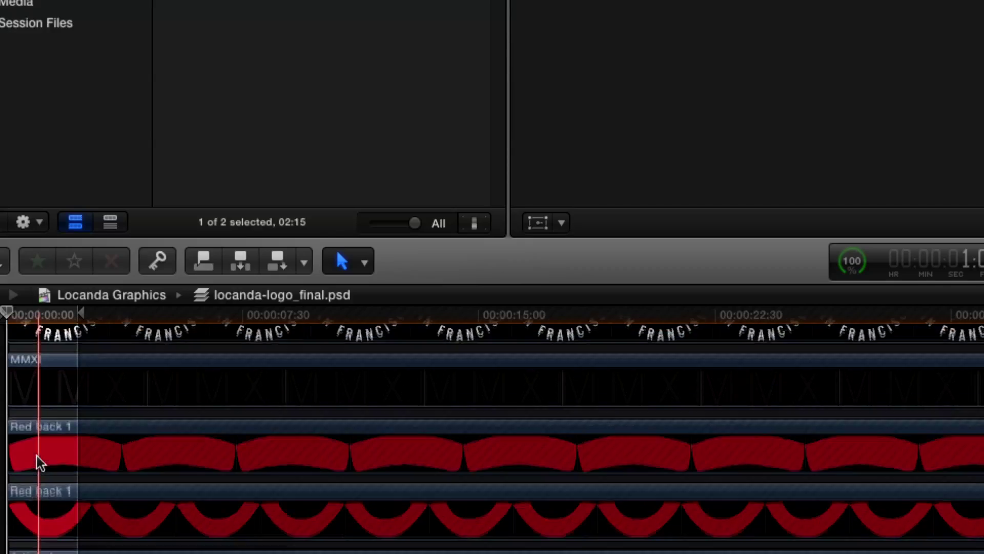
scroll(39, 463, up, 8)
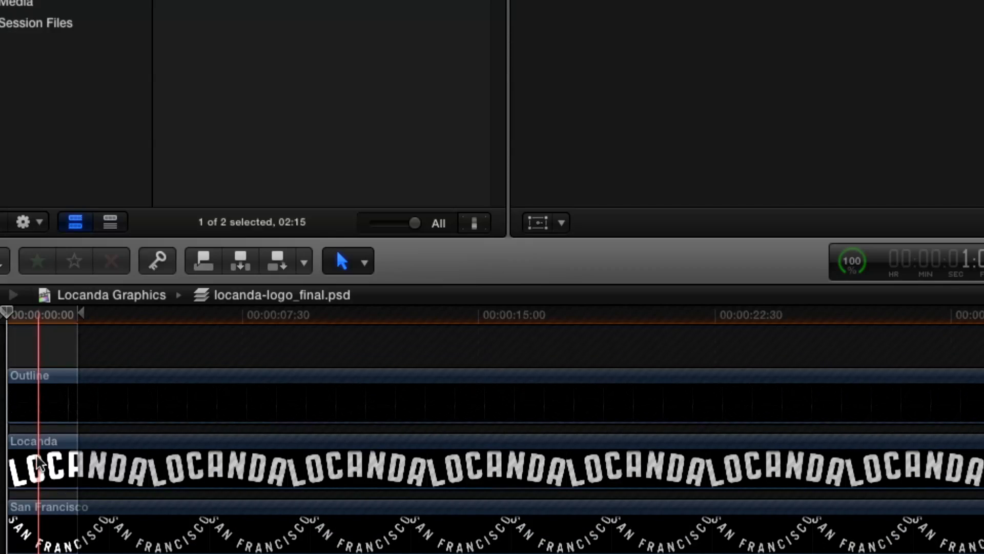
scroll(36, 458, down, 8)
scroll(37, 458, up, 3)
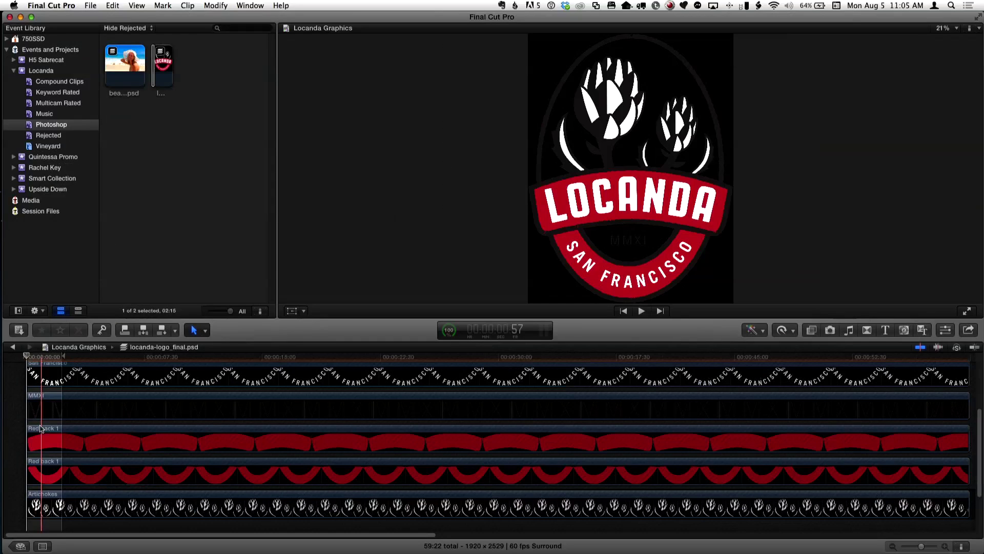
click(959, 547)
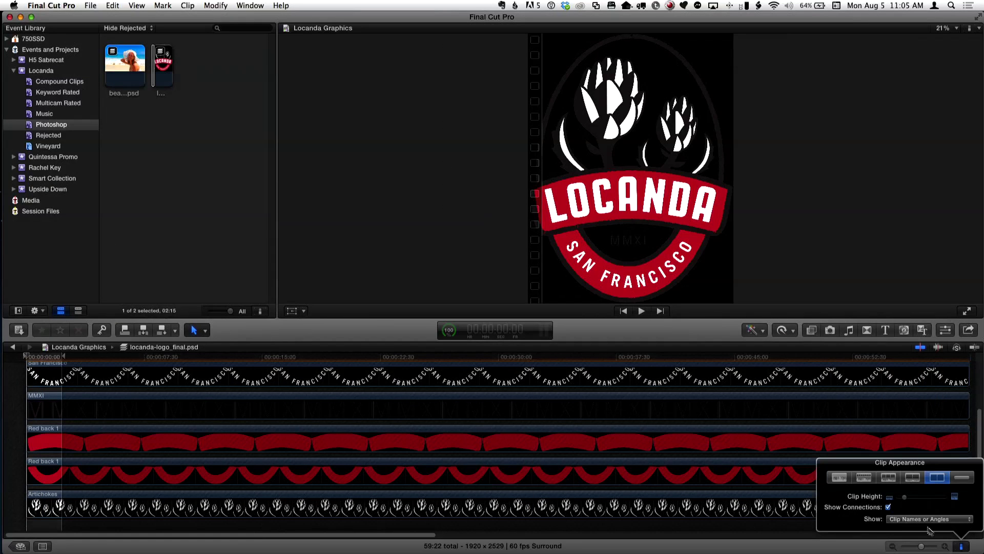
Show clips as name-only bars, then toggle the Red back 1 and Artichokes layers off and on.
click(963, 481)
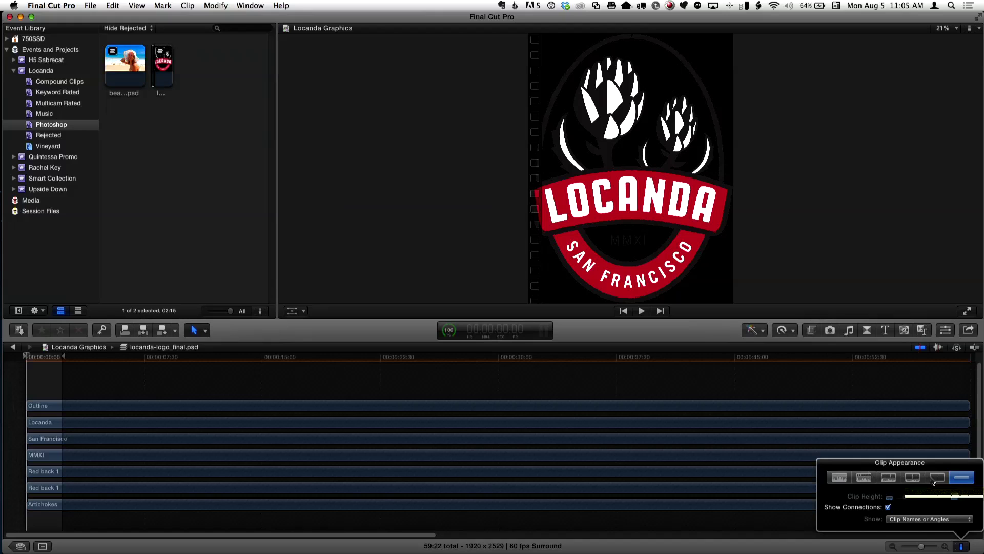
click(859, 379)
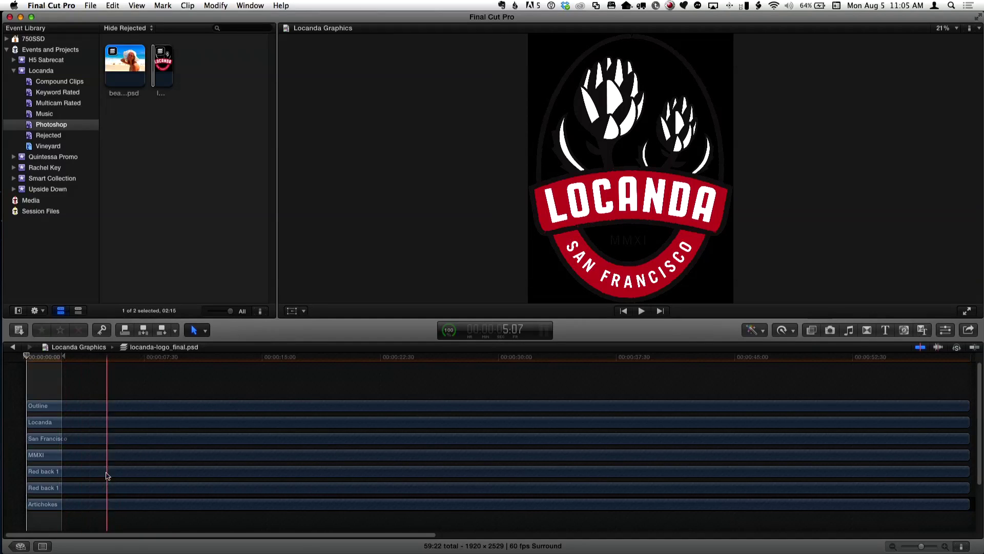
click(107, 473)
key(v)
key(v)
key(v)
key(v)
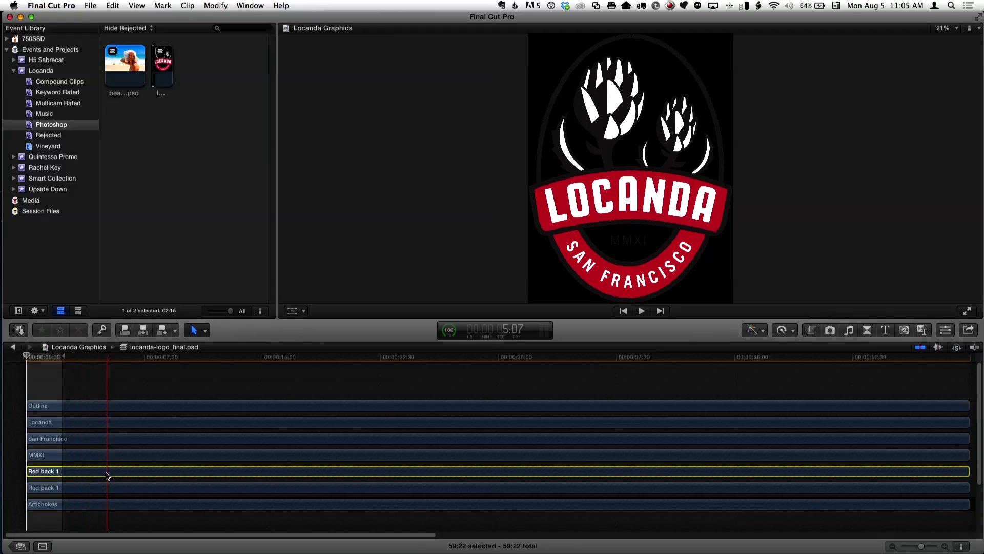
key(v)
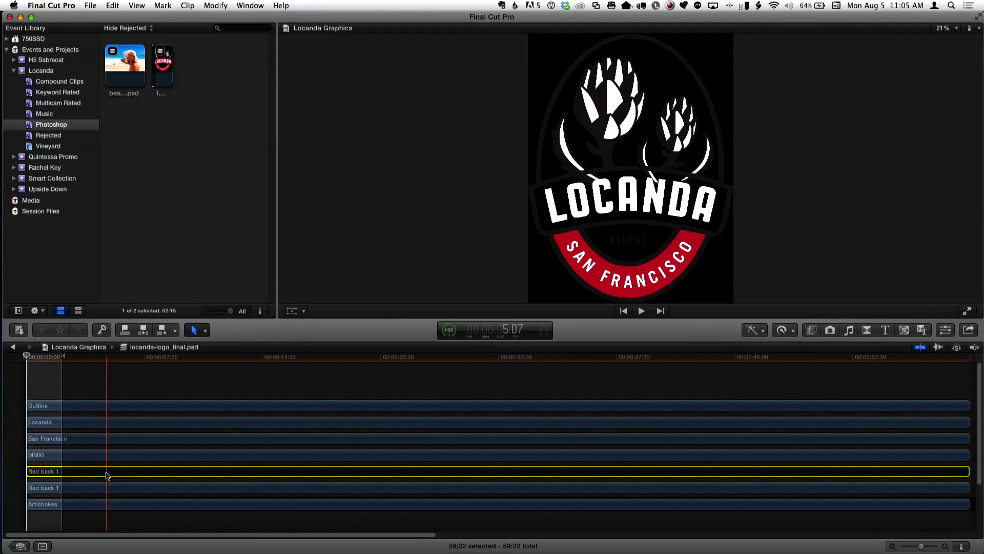
key(v)
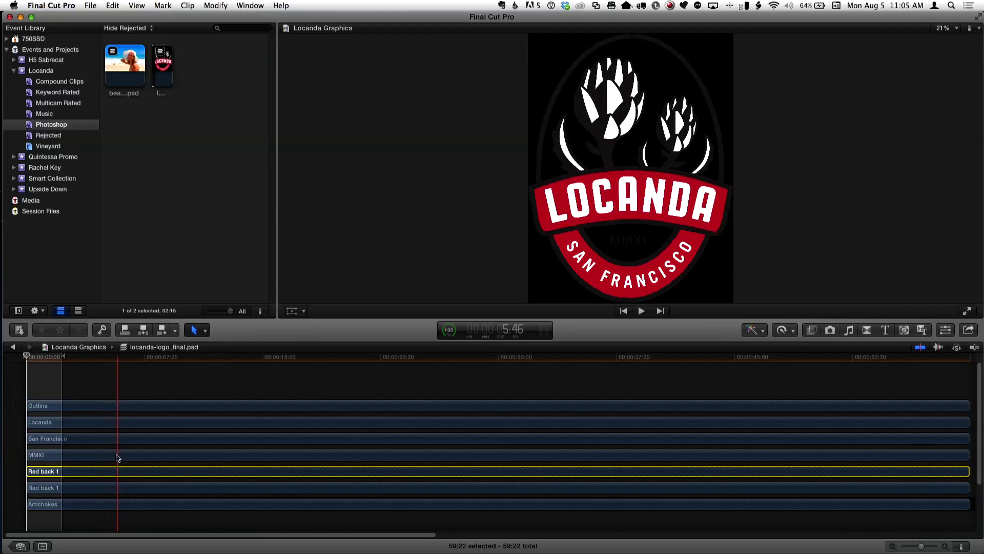
click(95, 508)
key(v)
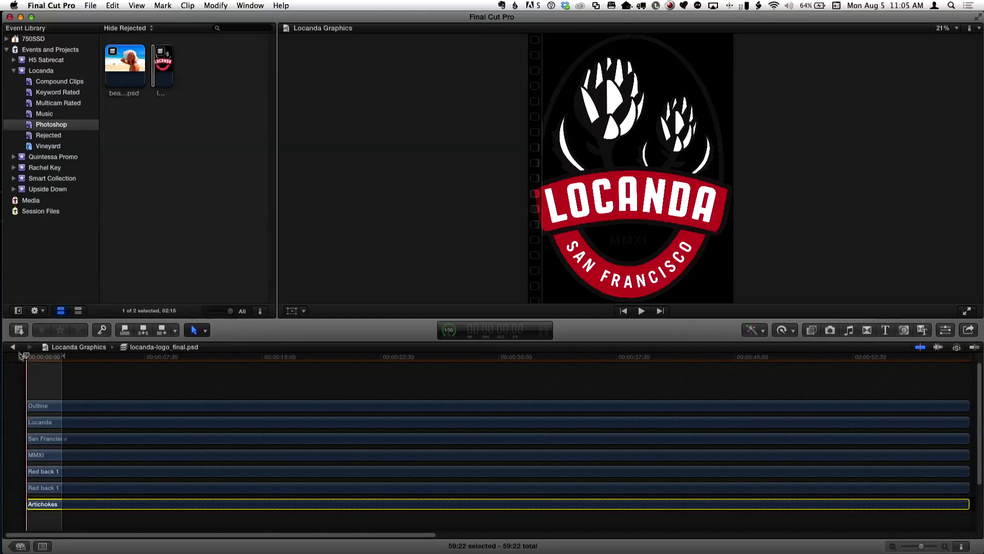
Locate the logo clip's source in the Locanda event and reveal locanda-logo_final.psd in Finder.
click(13, 347)
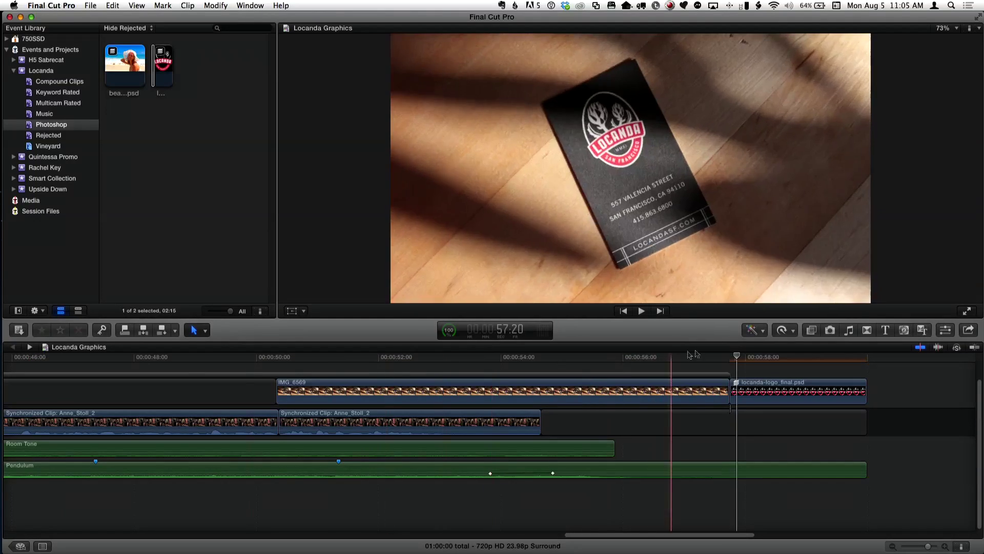
click(750, 392)
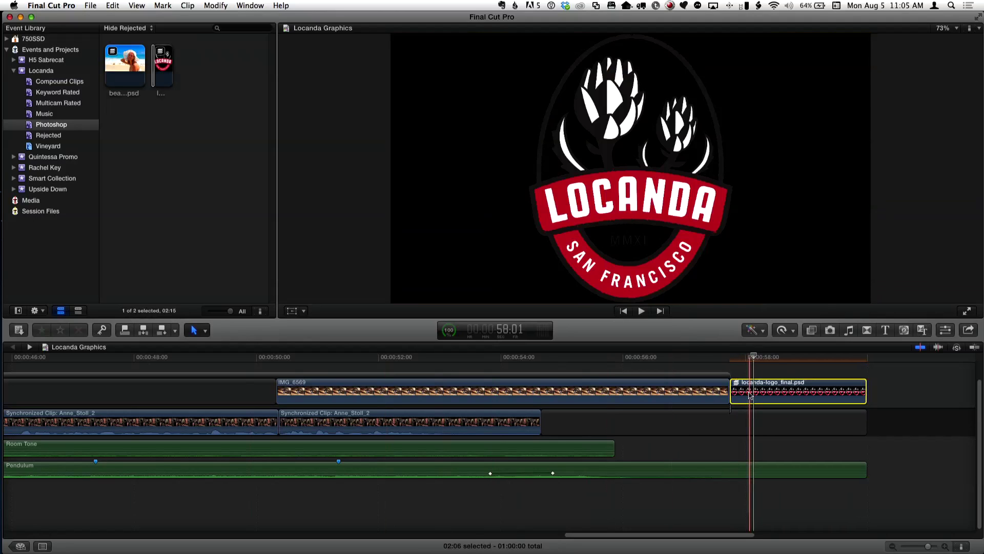
key(shift+f)
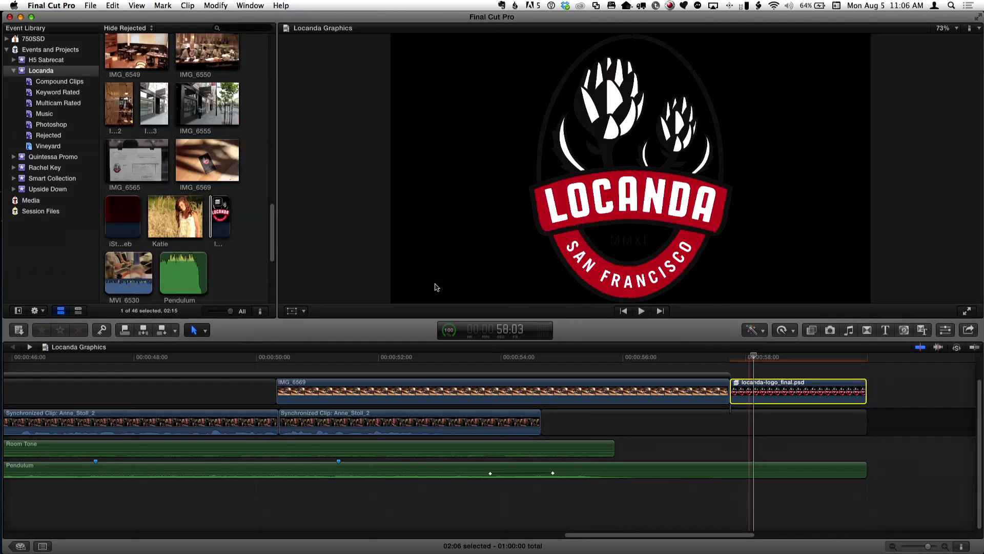
click(223, 227)
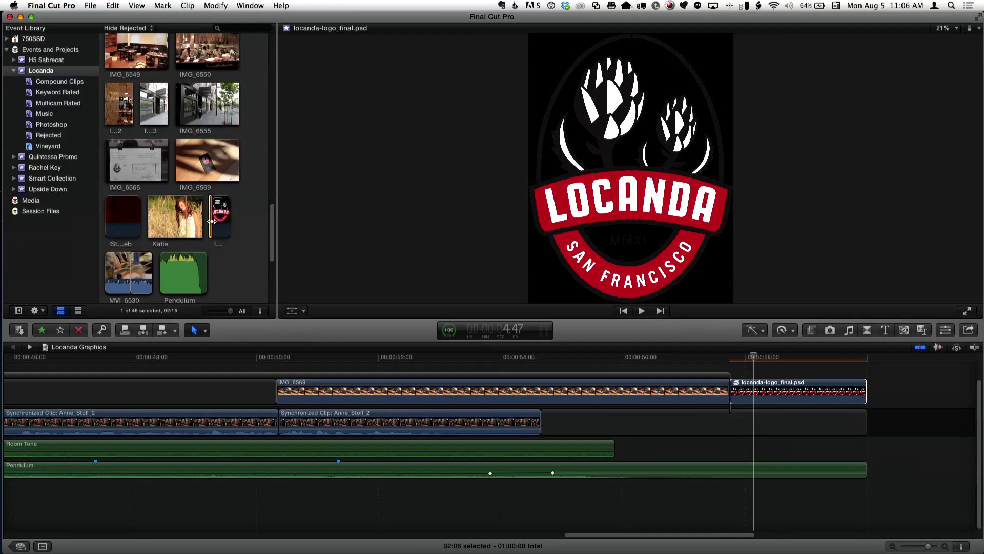
right_click(212, 219)
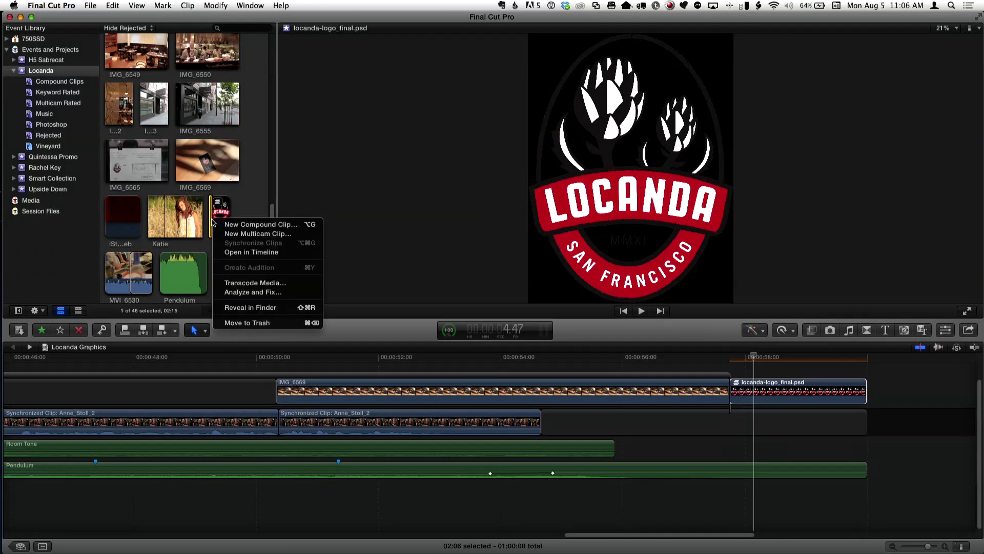
click(271, 310)
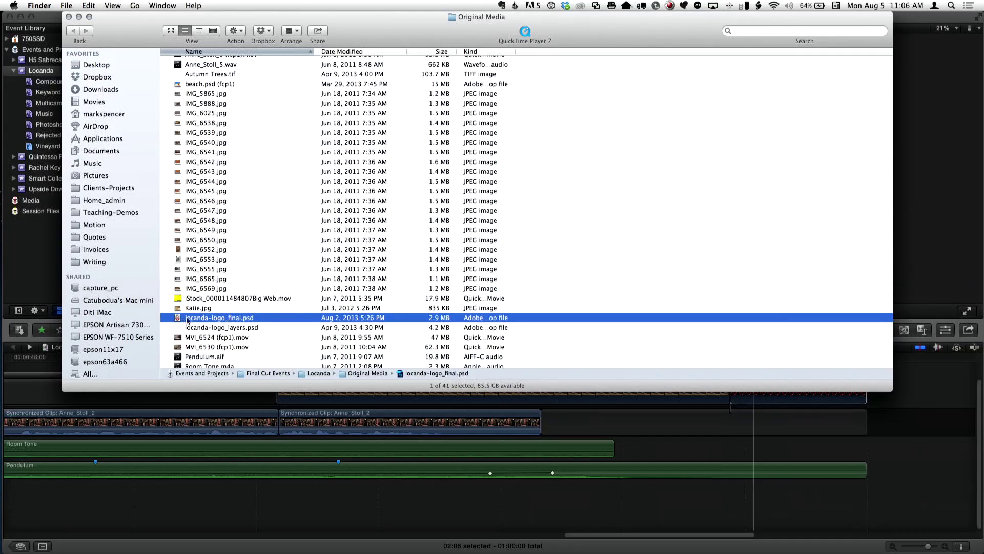
Open locanda-logo_final.psd with Adobe Photoshop CC from Finder's Open With menu.
right_click(179, 318)
mouse_move(203, 334)
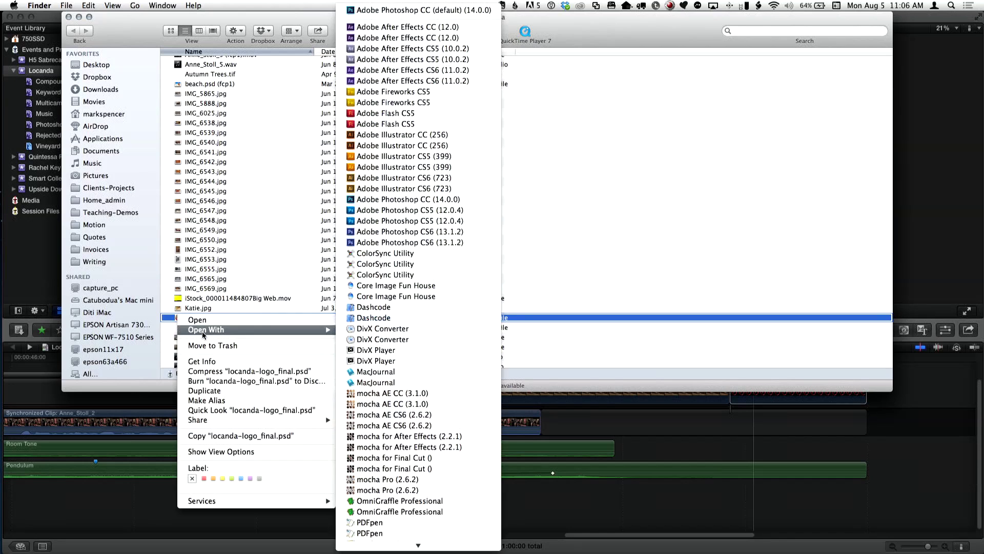
click(460, 11)
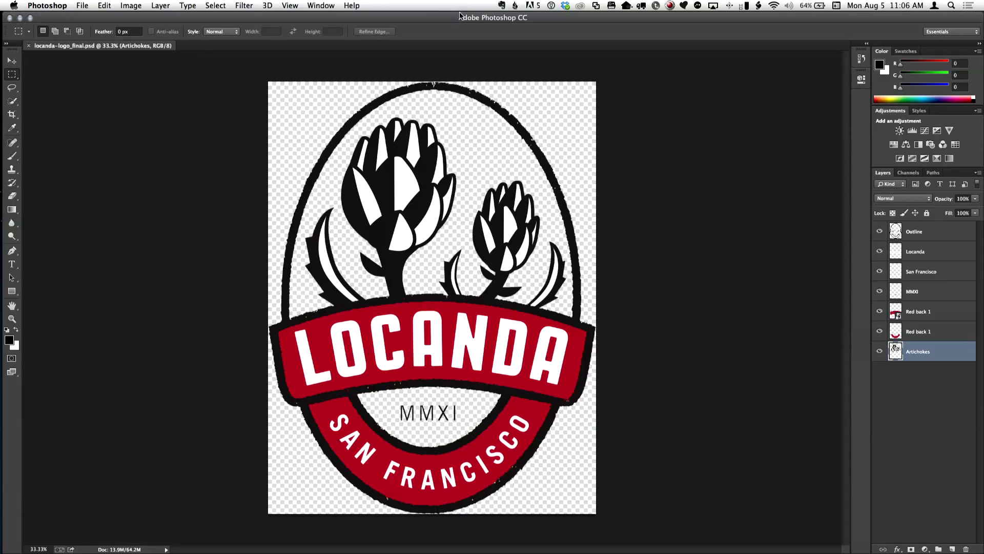
Hide and reshow the LOCANDA layer, then rasterize the upper Red back 1 layer.
click(881, 252)
click(881, 251)
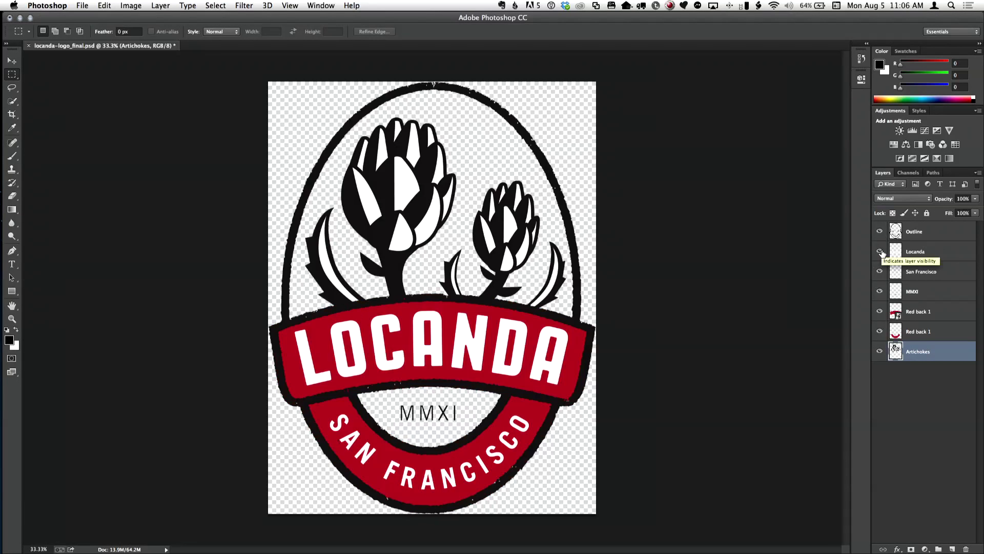
click(938, 312)
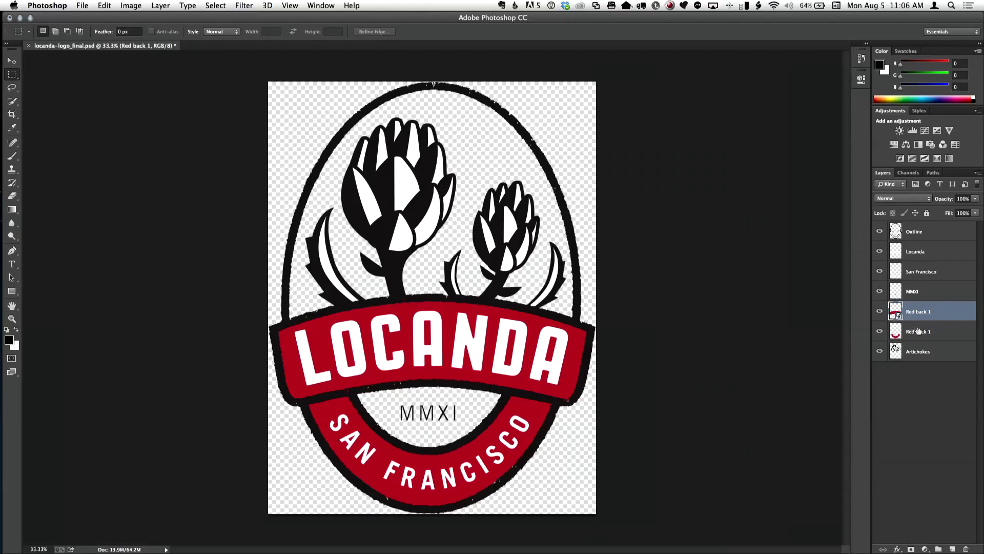
right_click(943, 311)
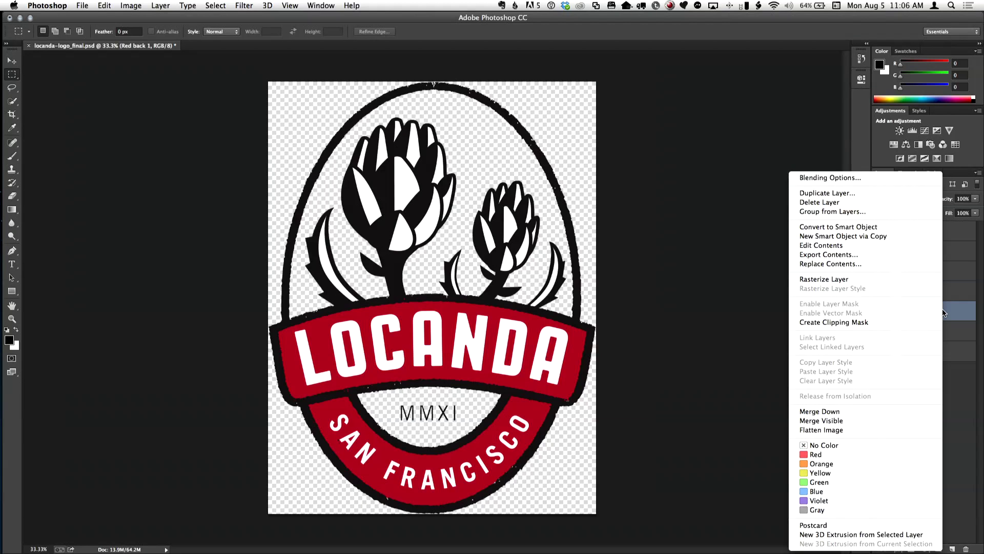
click(881, 279)
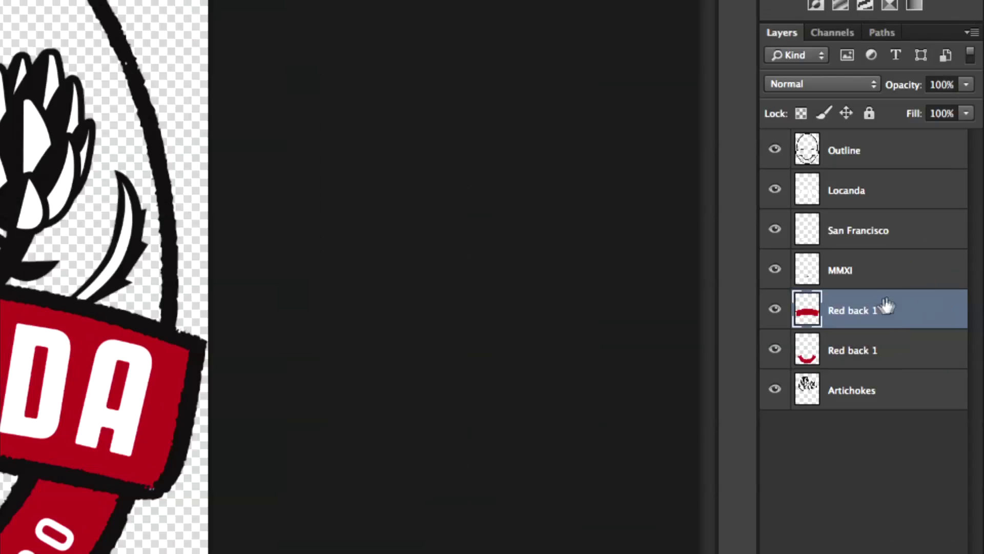
Convert the upper Red back 1 layer to a smart object and open its contents.
right_click(808, 311)
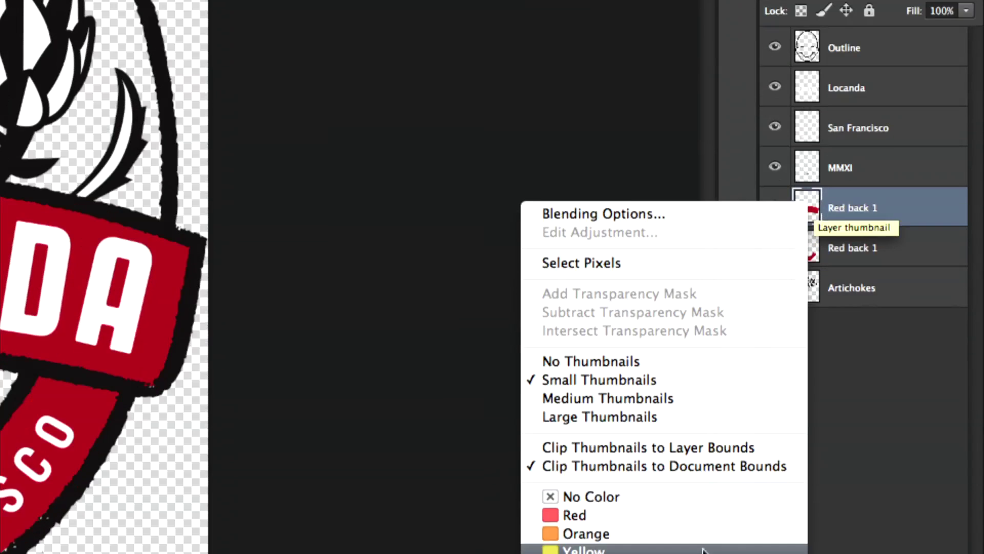
click(445, 217)
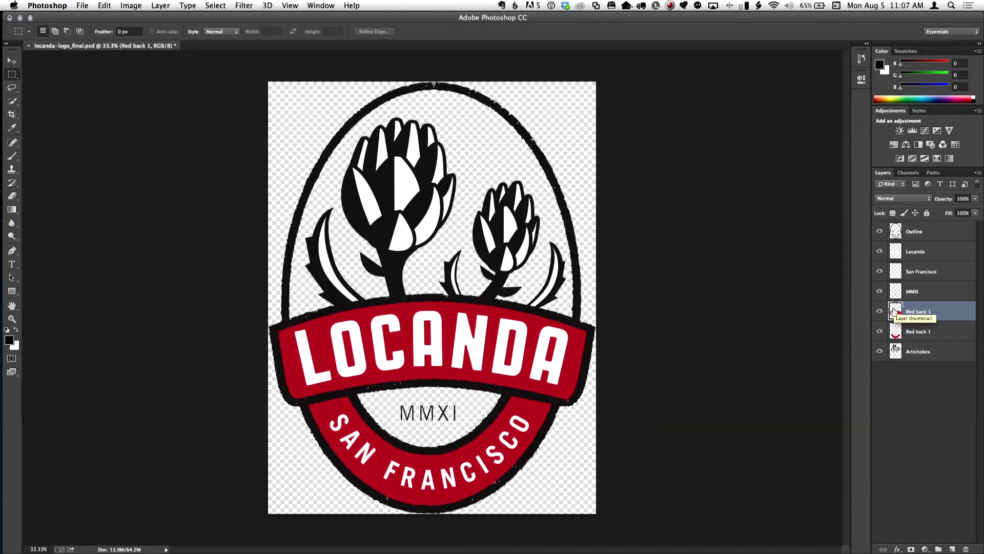
right_click(894, 312)
click(948, 314)
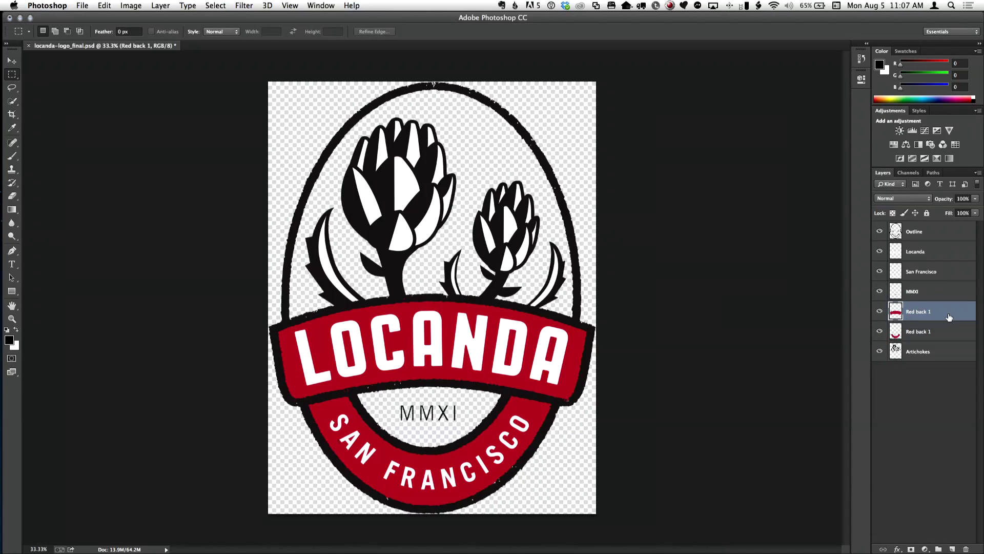
right_click(949, 315)
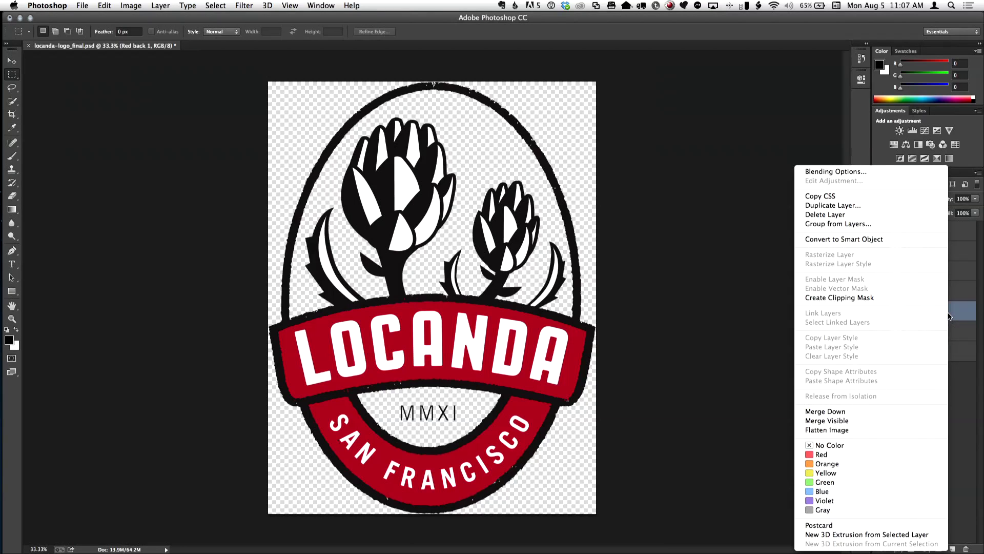
click(933, 241)
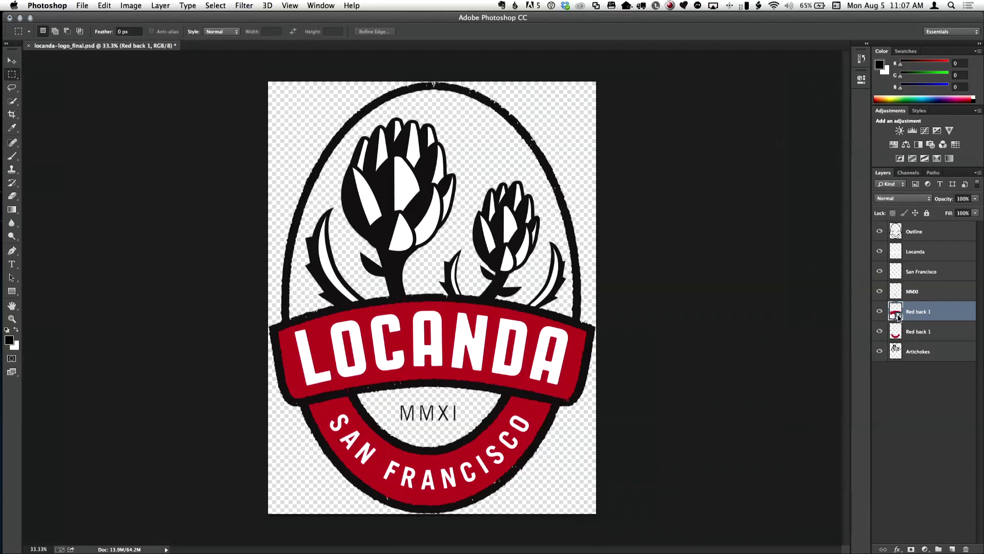
double_click(898, 318)
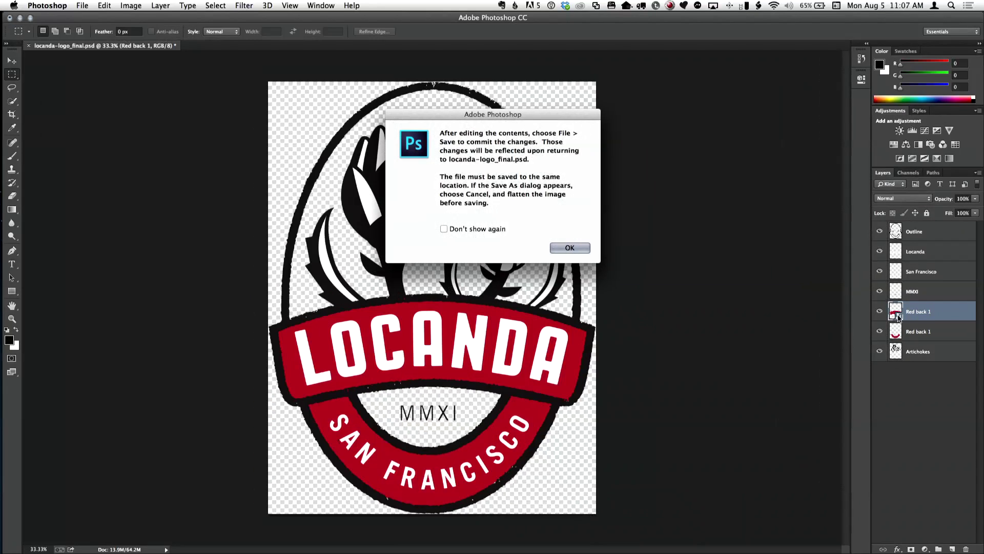
Accept the notice and give the Red back 1 banner a Color Overlay of 300da6.
click(572, 249)
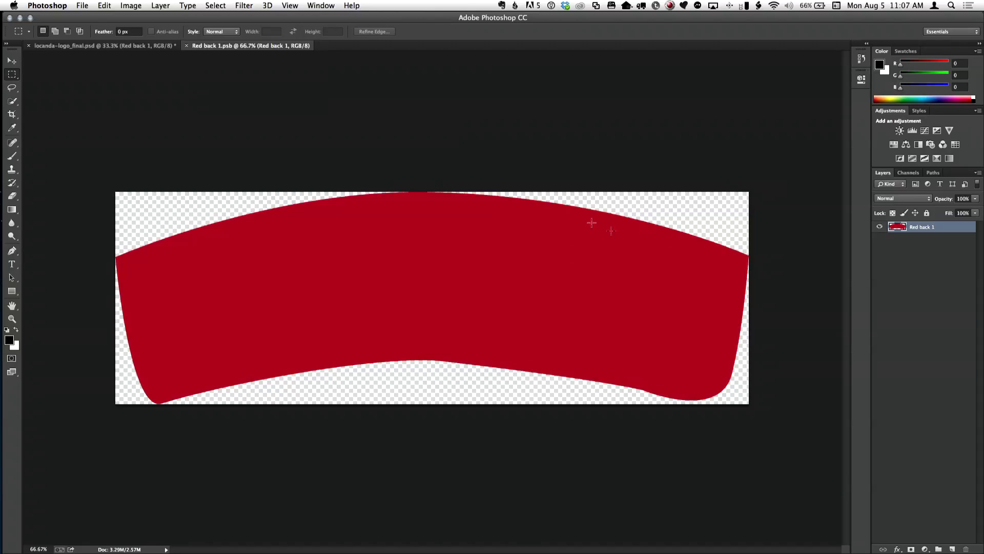
click(160, 6)
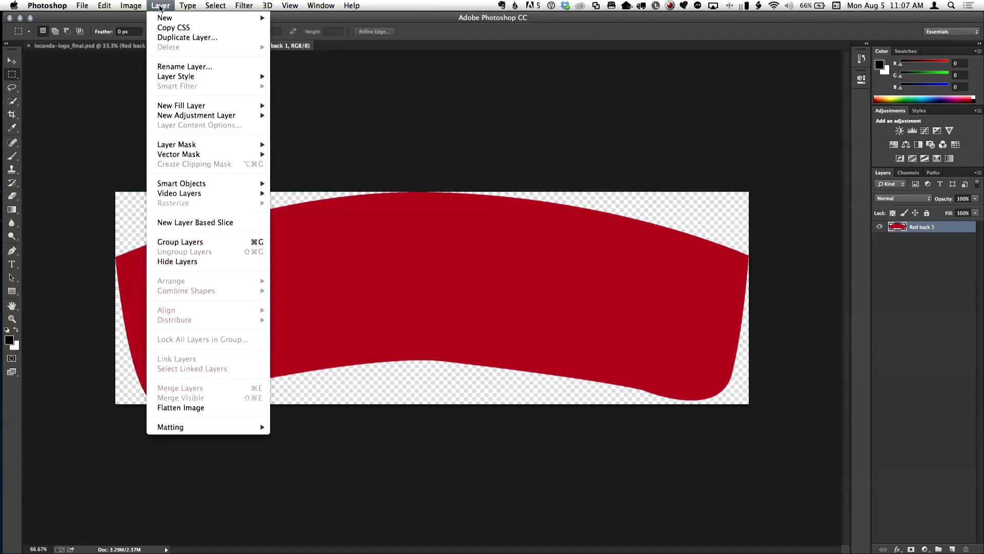
mouse_move(167, 79)
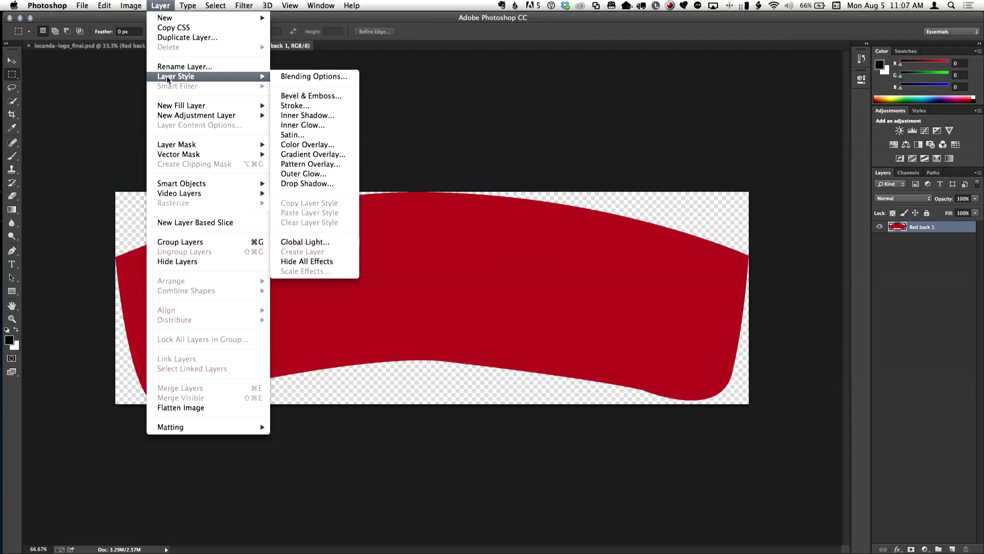
click(347, 144)
drag(570, 151, 732, 163)
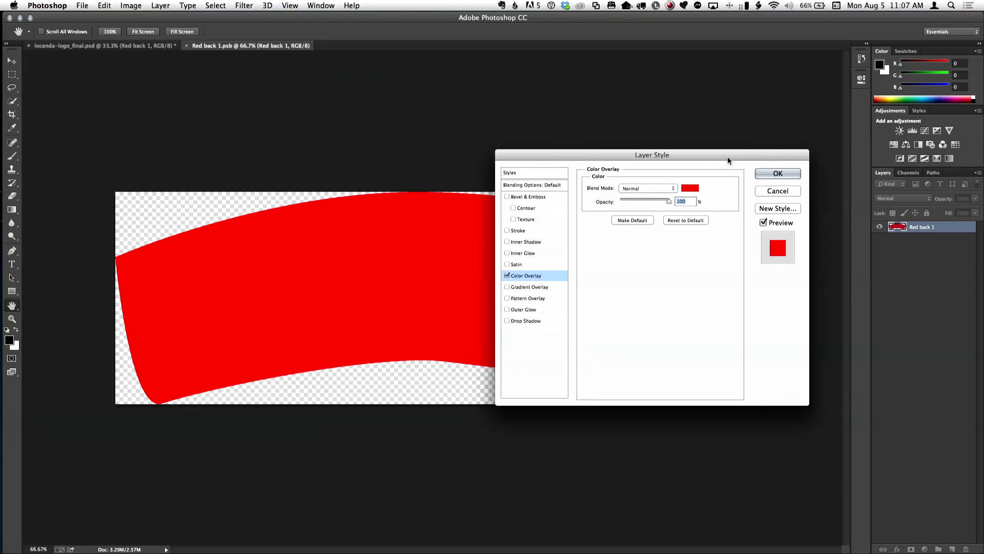
click(690, 189)
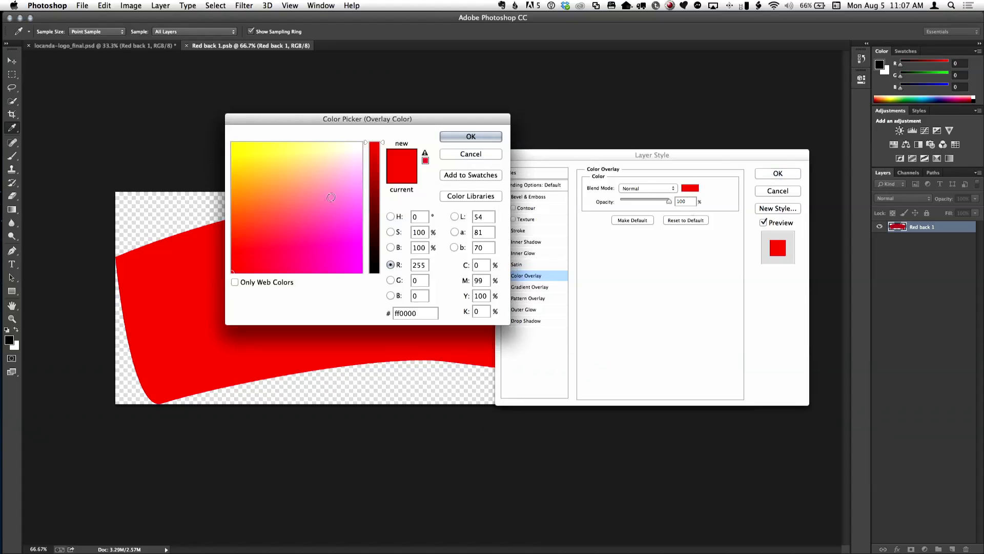
mouse_move(333, 237)
mouse_down()
mouse_move(354, 257)
mouse_move(371, 248)
mouse_move(353, 263)
mouse_move(316, 266)
mouse_up()
click(472, 139)
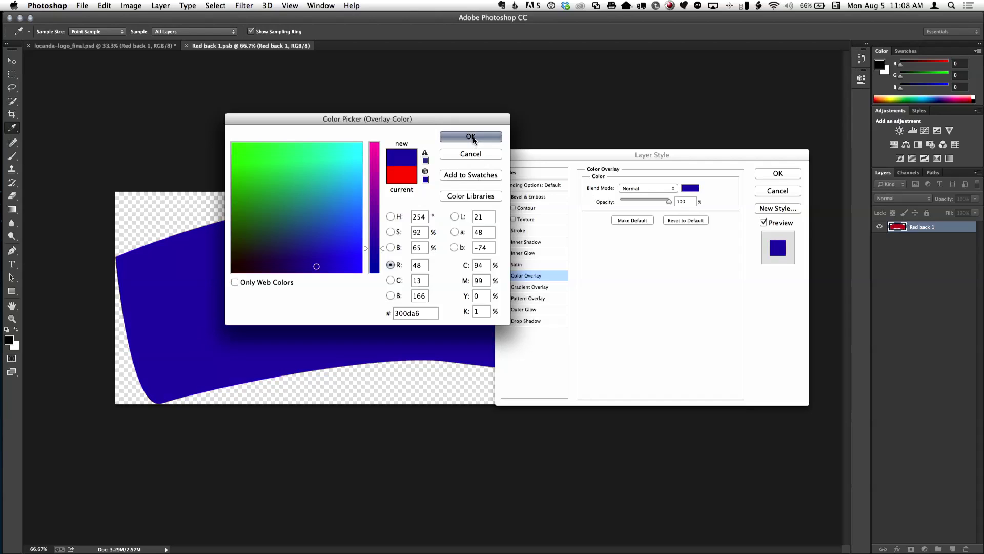
click(766, 176)
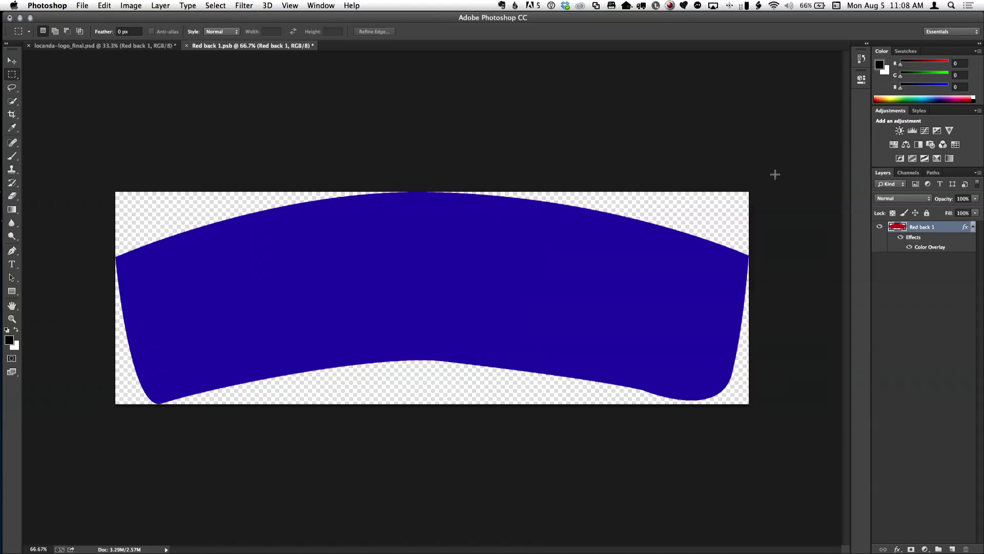
click(81, 5)
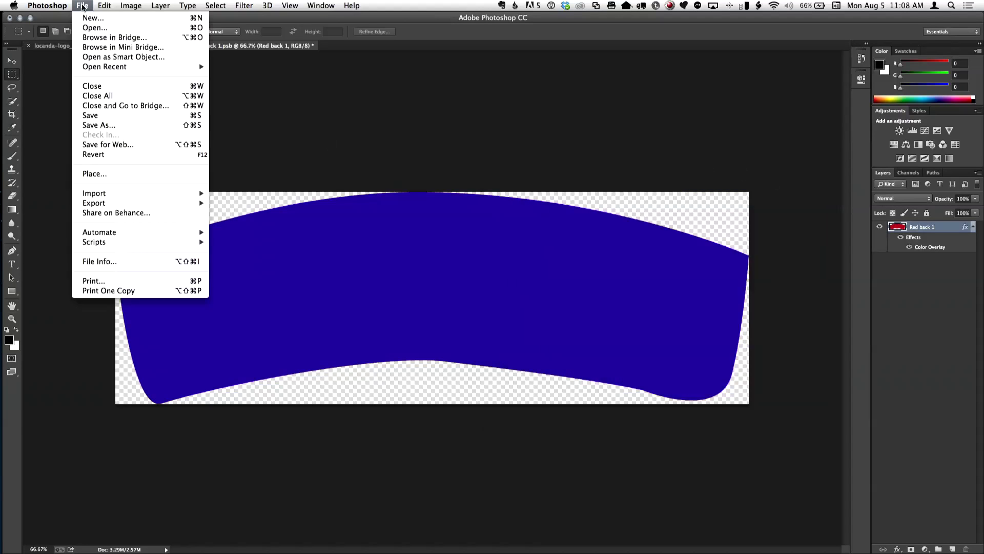
Save Red back 1.psb and locanda-logo_final.psd, then switch back to Final Cut Pro.
click(110, 116)
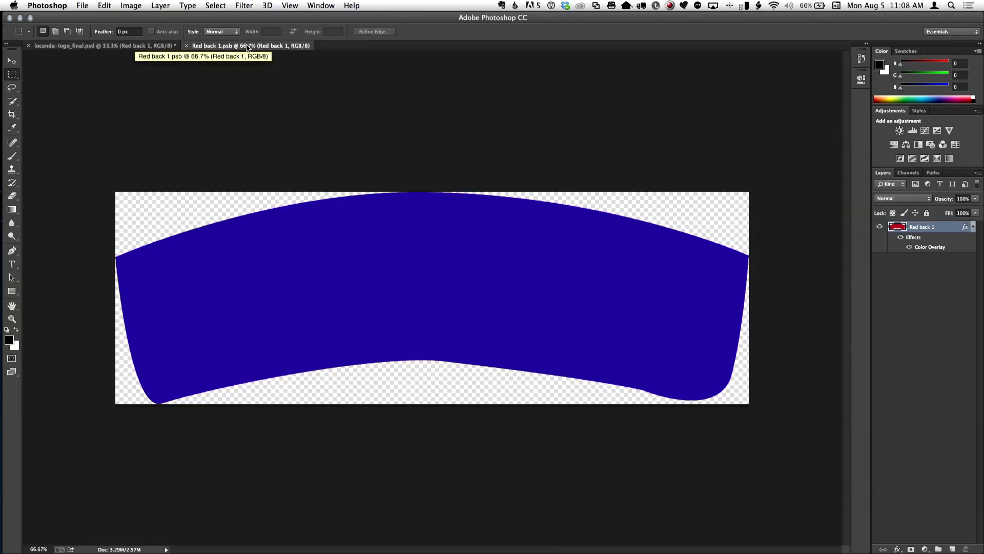
click(94, 47)
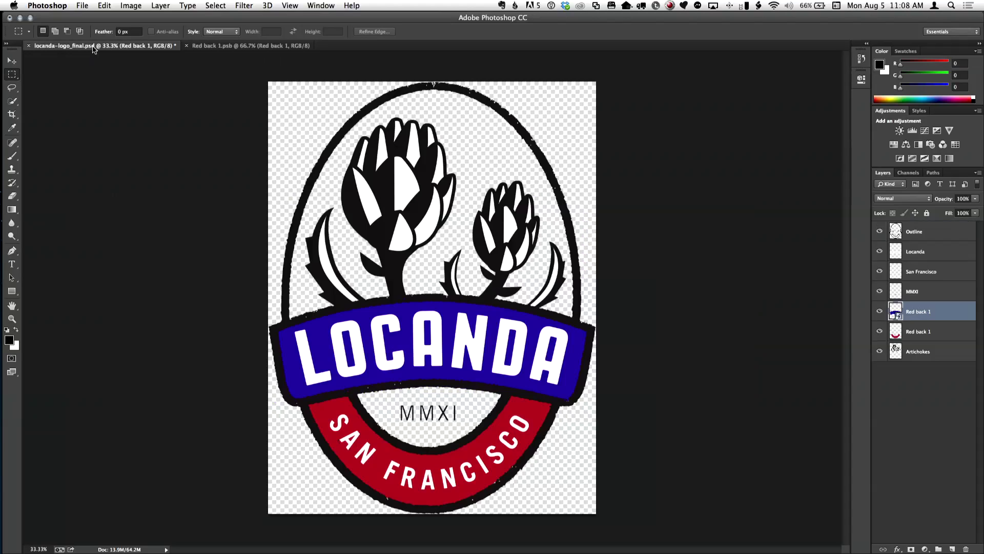
click(77, 6)
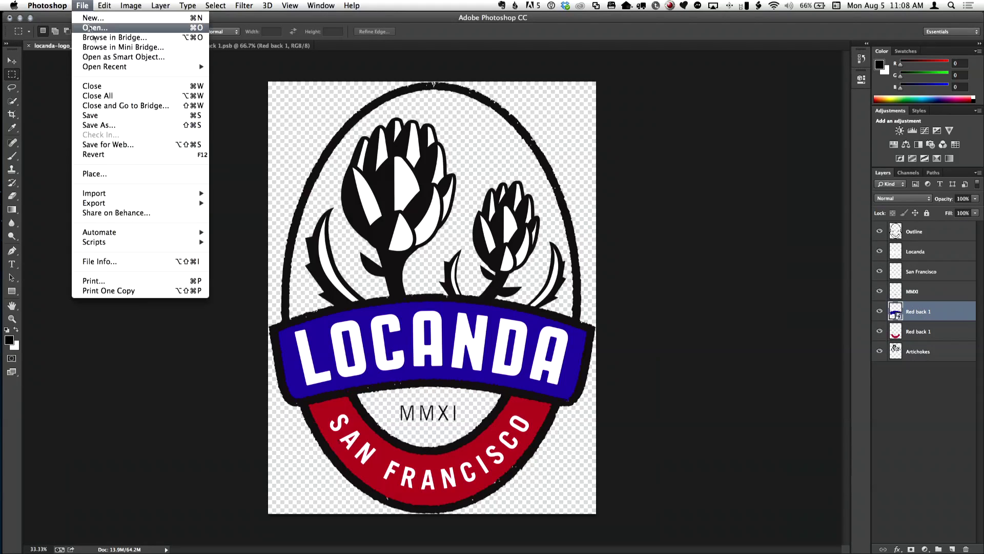
click(109, 117)
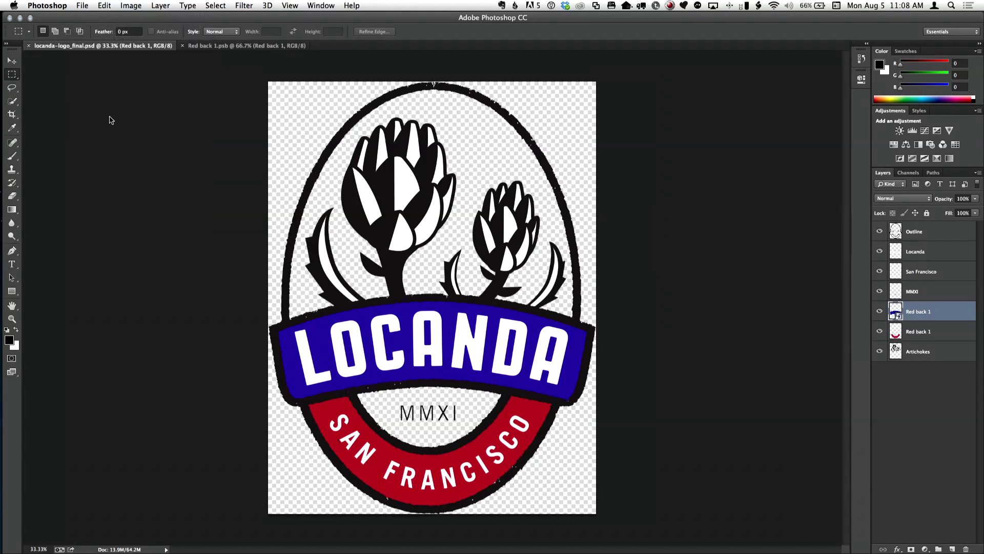
key(super+Tab)
key(super+Tab)
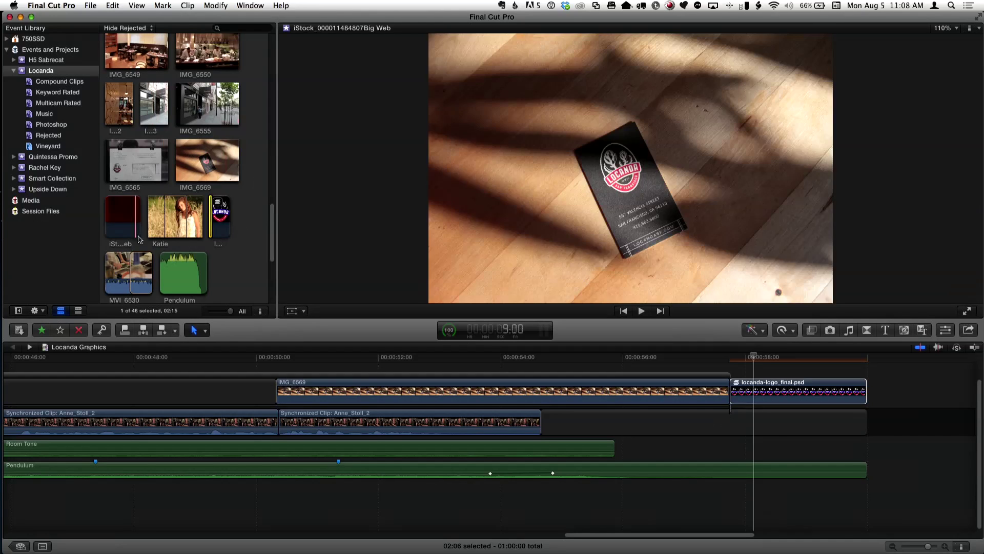
Preview the locanda-logo_final.psd clip's blue LOCANDA banner, then bring Photoshop forward.
click(759, 358)
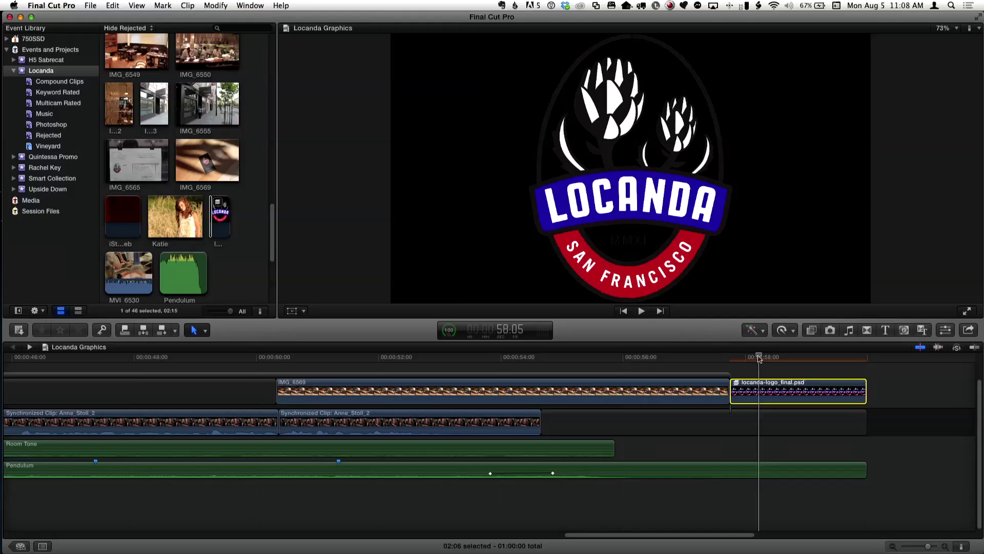
key(super+Tab)
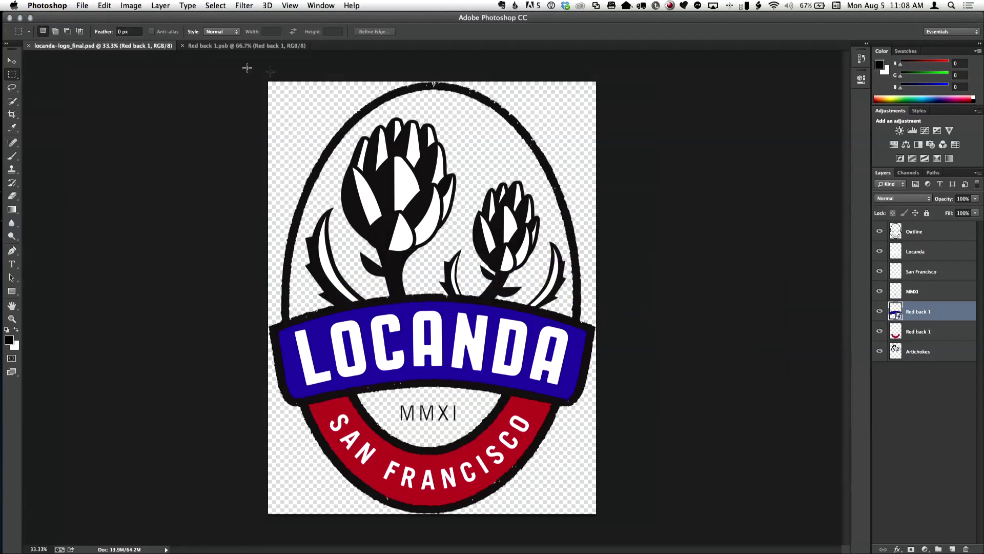
Hide the Color Overlay in Red back 1 so the banner turns red, and save both documents.
click(283, 46)
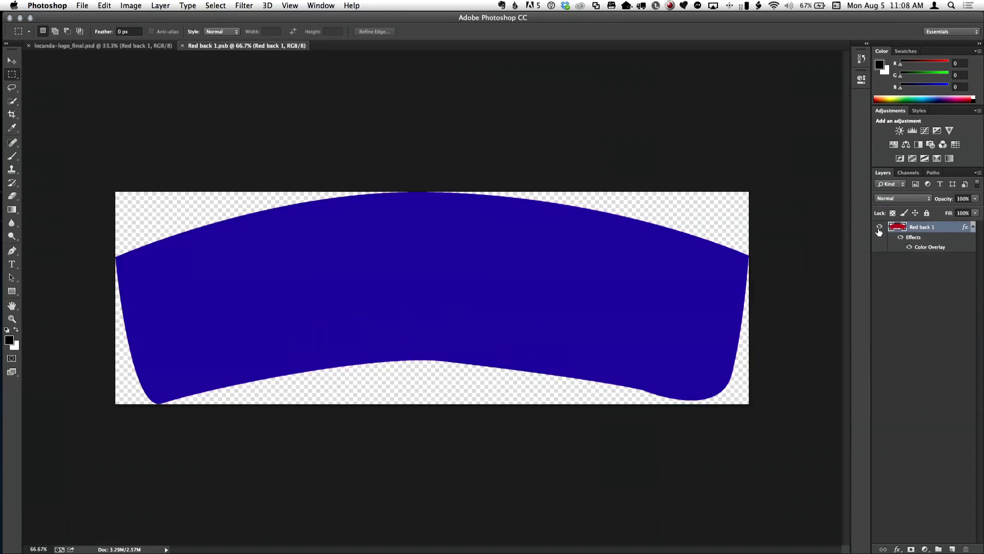
click(901, 238)
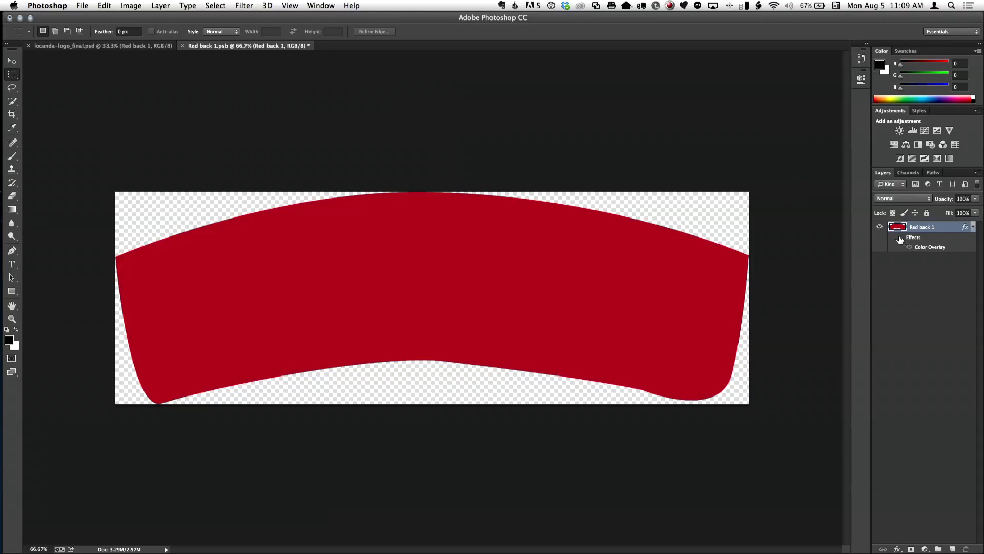
key(super+s)
click(129, 47)
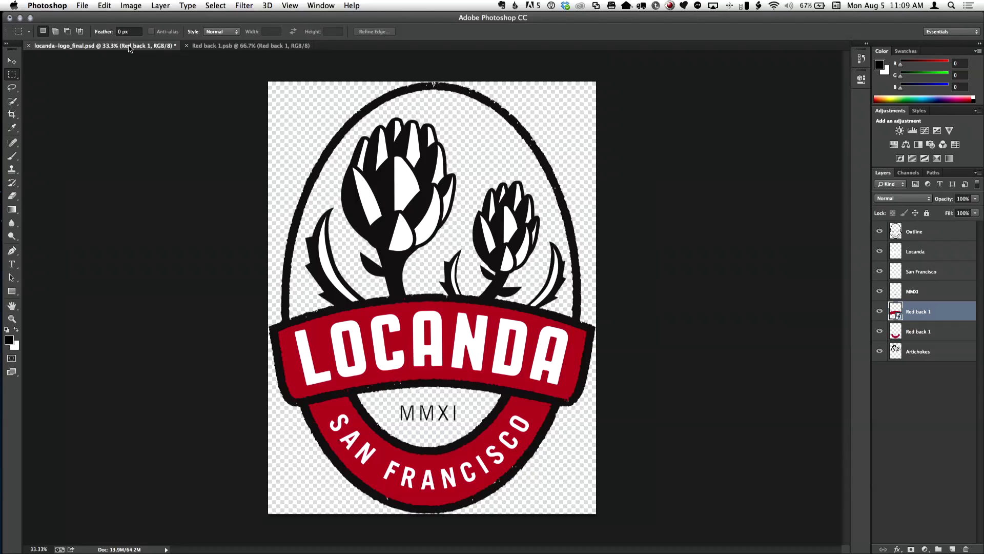
key(super+s)
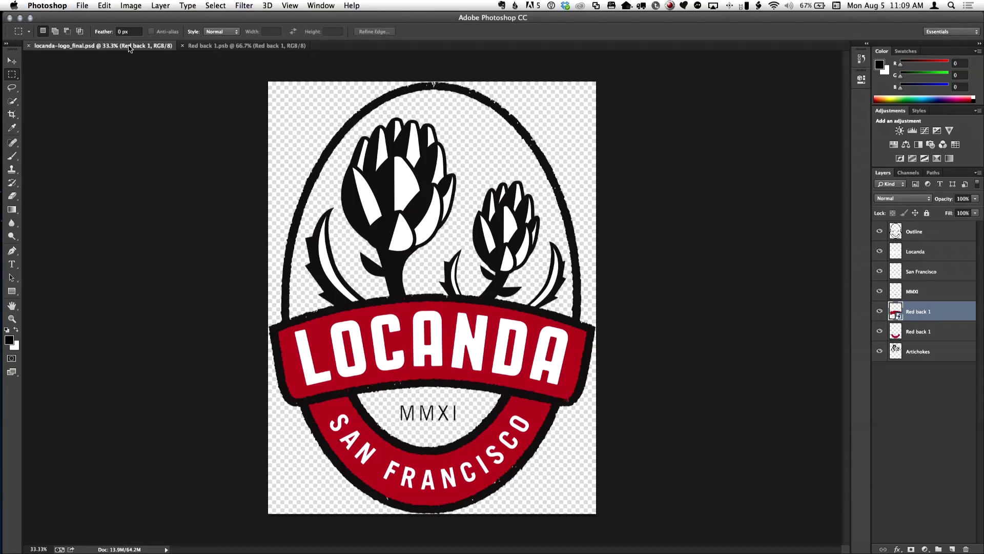
Convert the Artichokes layer to a smart object and open its Artichokes.psb contents.
click(917, 353)
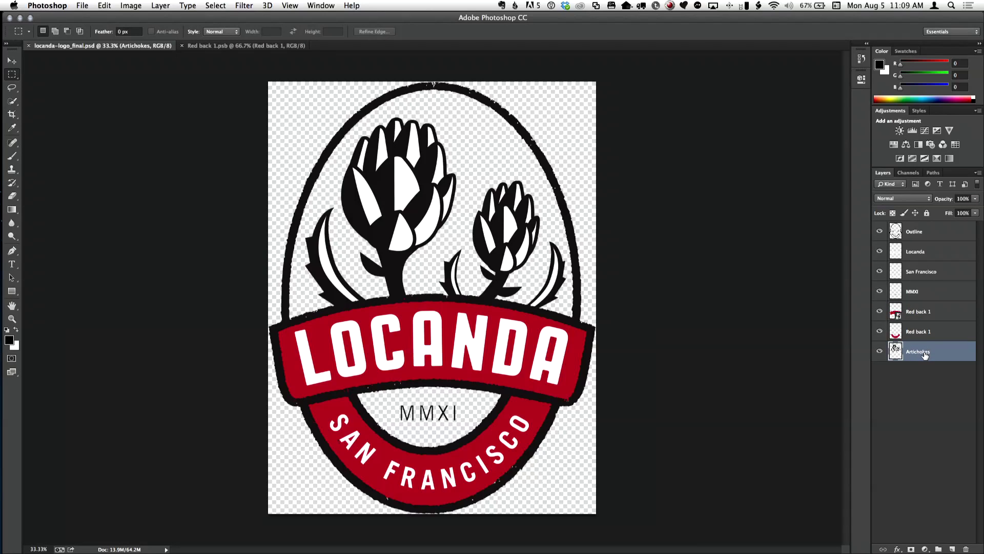
right_click(923, 354)
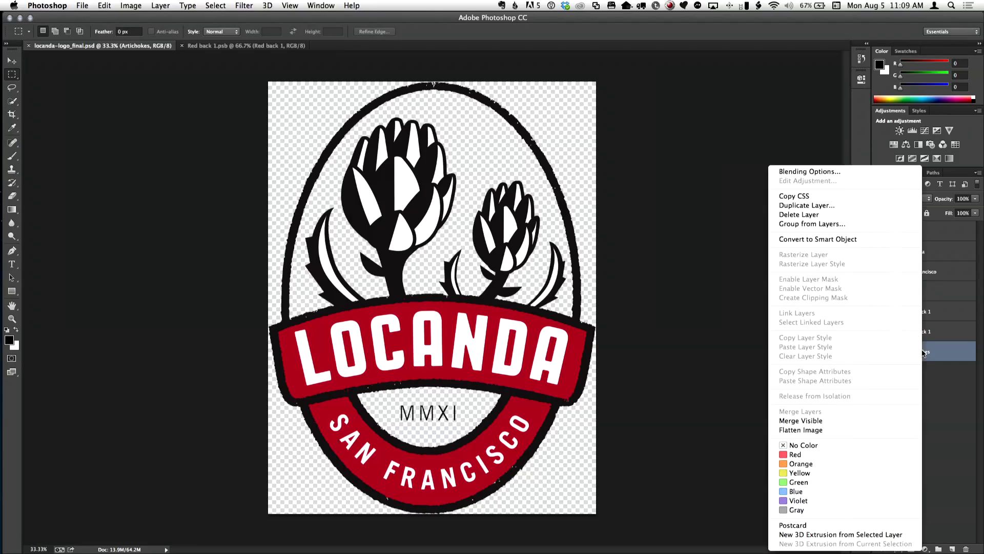
click(853, 240)
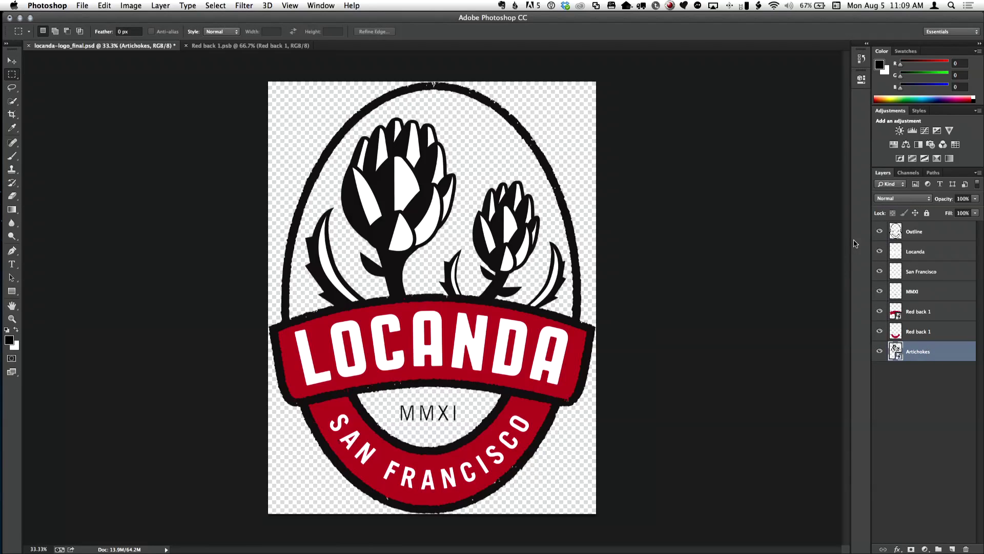
double_click(901, 359)
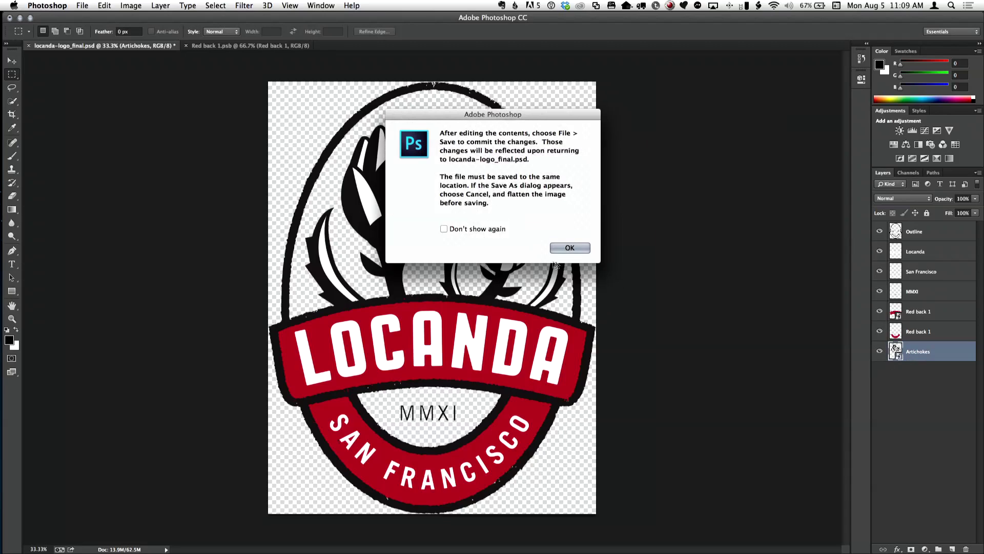
click(567, 248)
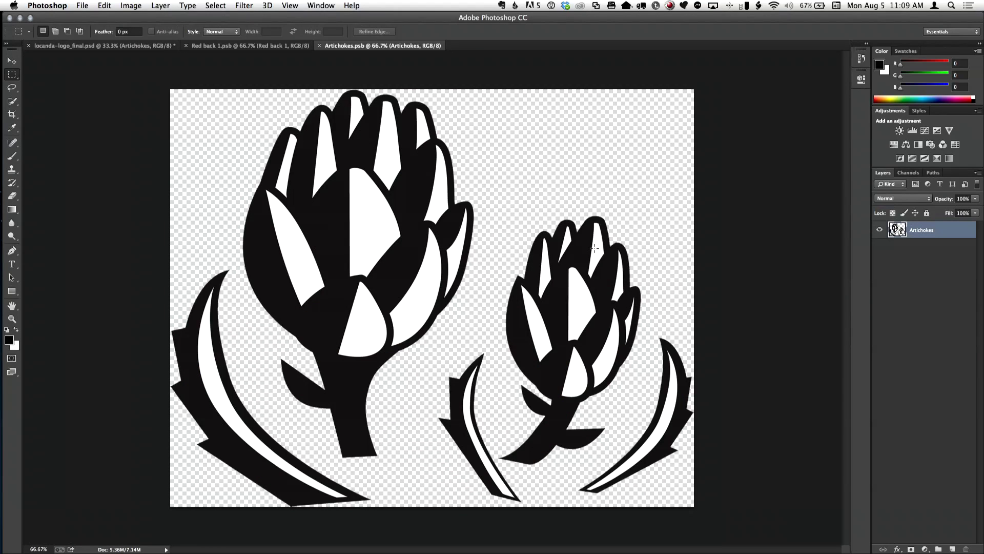
Add a Satin layer style to the artichokes with a darkened mint green colour.
click(161, 5)
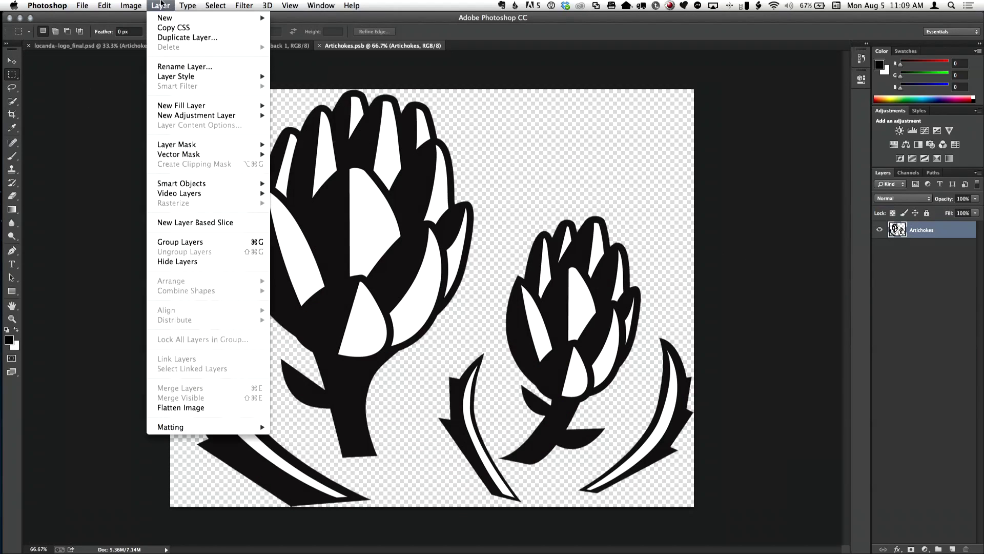
mouse_move(168, 80)
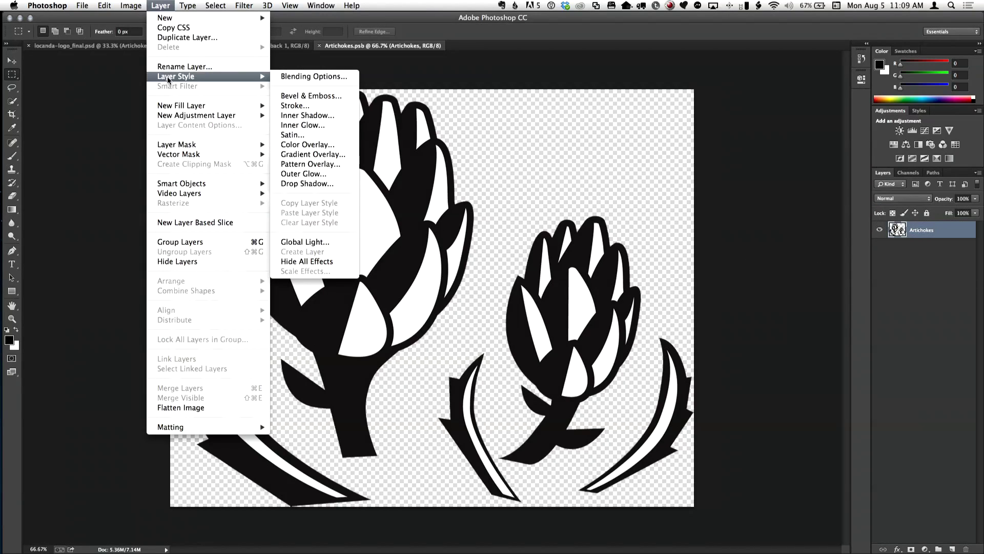
click(286, 135)
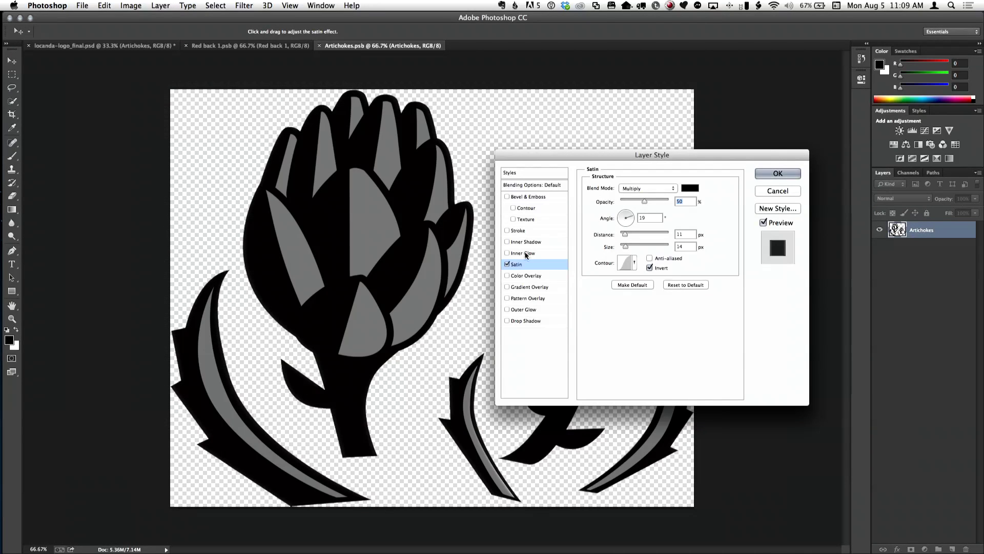
click(690, 187)
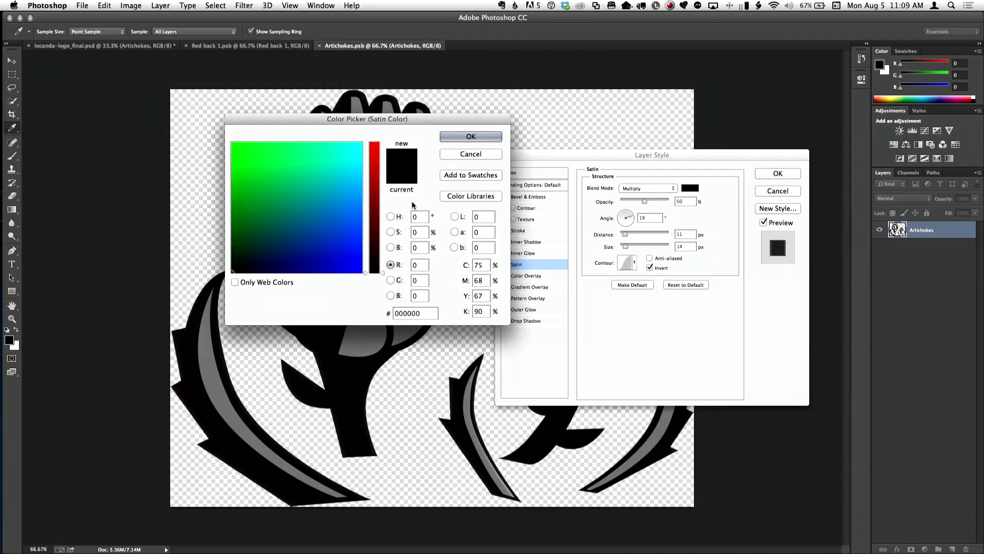
click(316, 156)
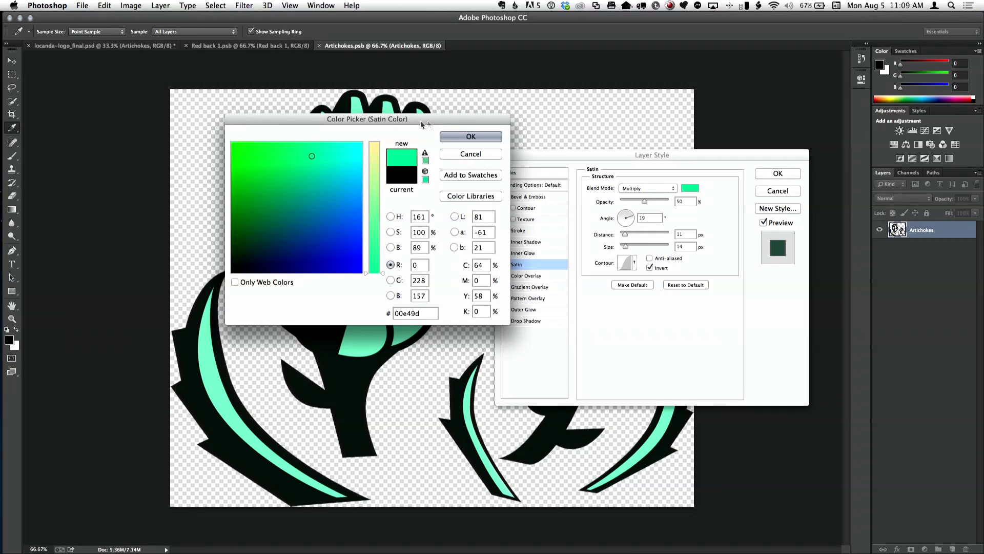
click(458, 134)
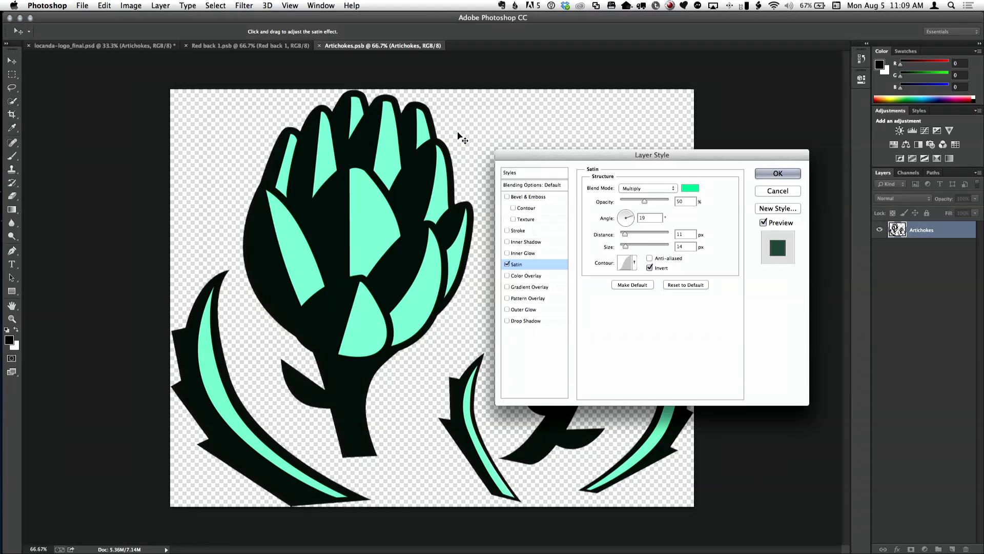
click(690, 189)
drag(290, 176, 283, 200)
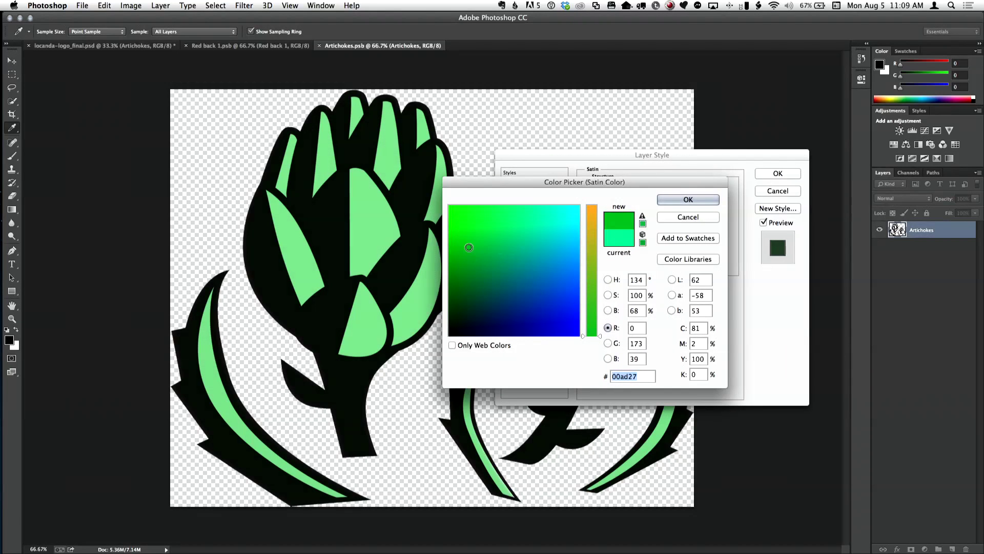
click(688, 199)
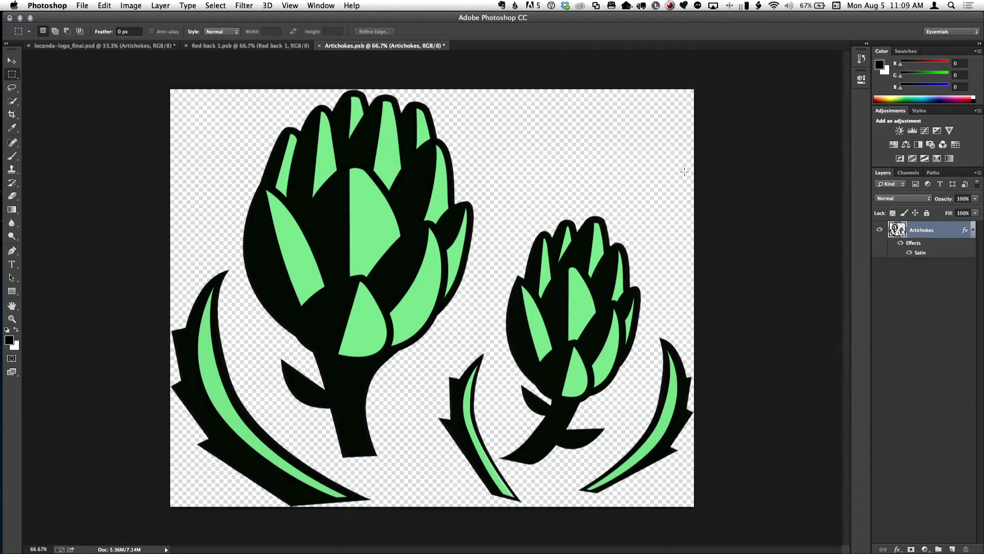
Save Artichokes.psb and the logo document, then return to Final Cut Pro.
key(cmd+s)
click(204, 47)
click(135, 47)
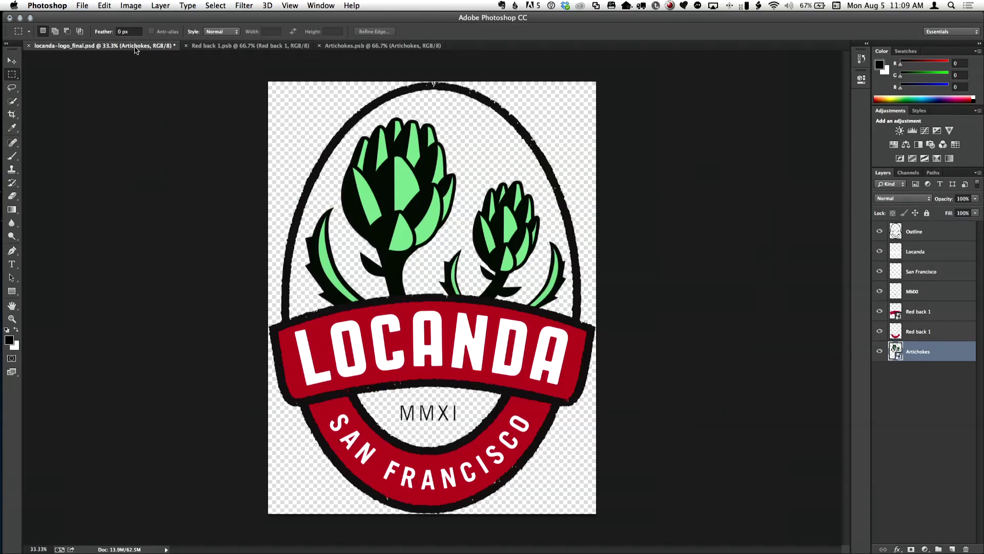
key(super+s)
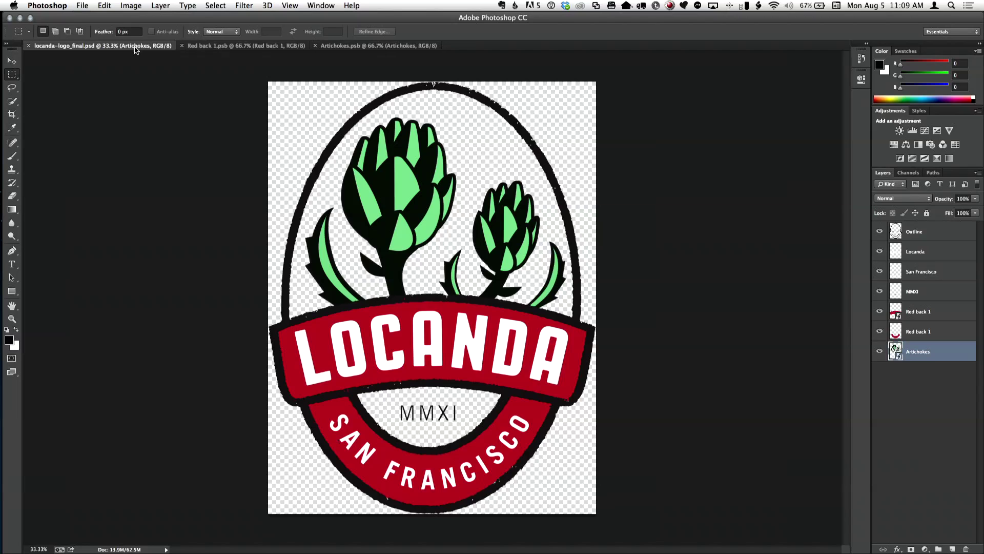
key(super+Tab)
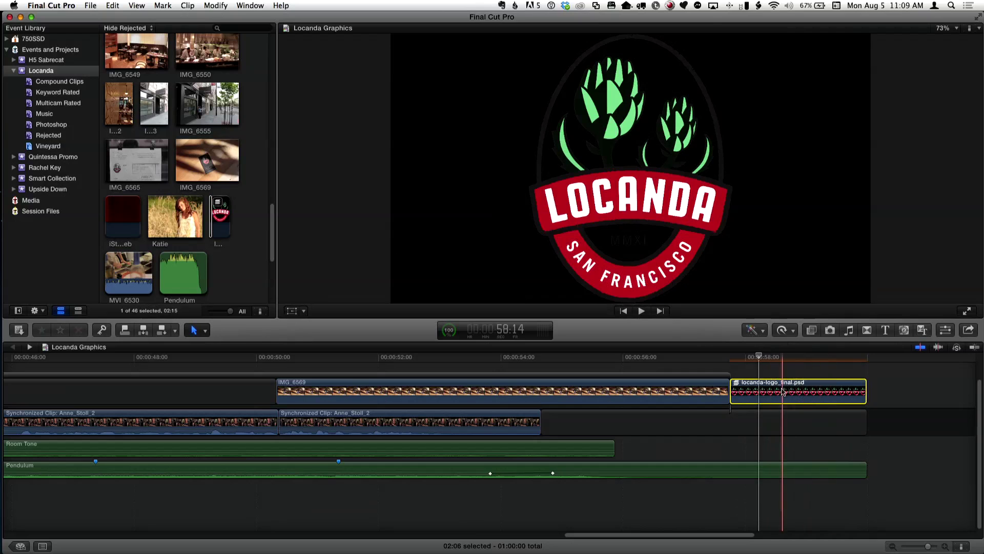
Drag the locanda-logo_final.psd clip above IMG_6569 as a connected overlay clip.
scroll(830, 410, up, 2)
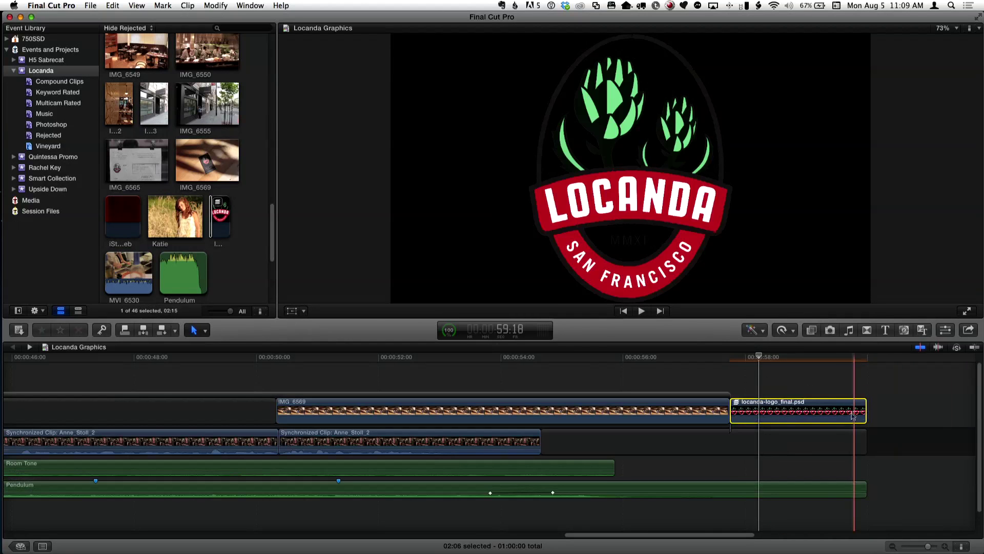
drag(827, 410, 685, 368)
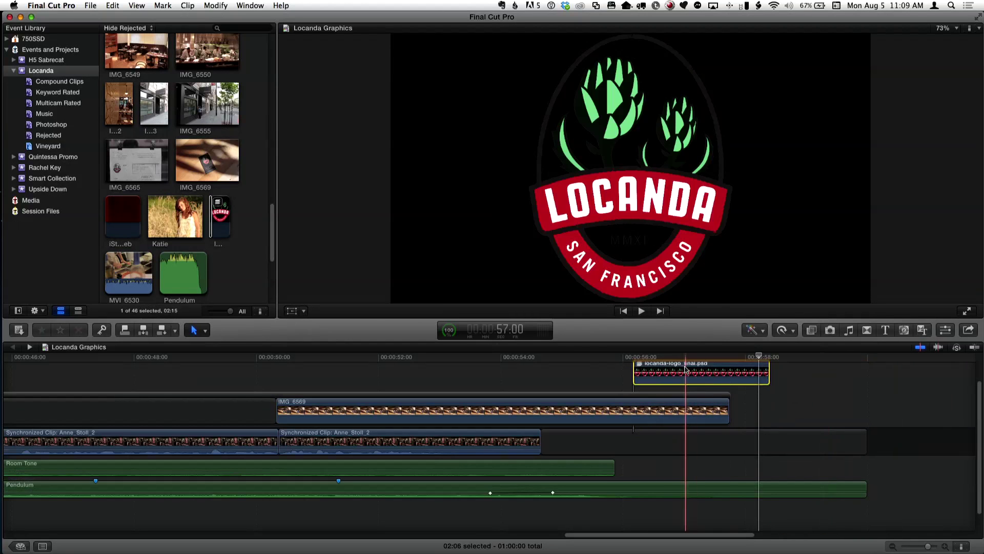